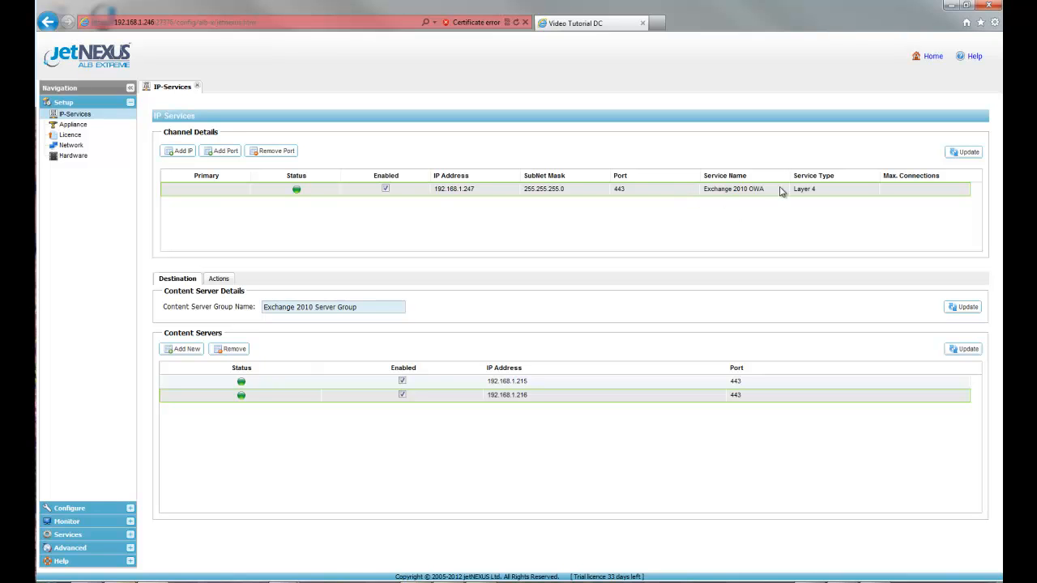
# Step: Review the Exchange 2010 OWA channel's service type, content server group, and available load balancing policy and connectivity options
pyautogui.click(865, 195)
pyautogui.click(874, 192)
pyautogui.click(874, 193)
pyautogui.click(654, 311)
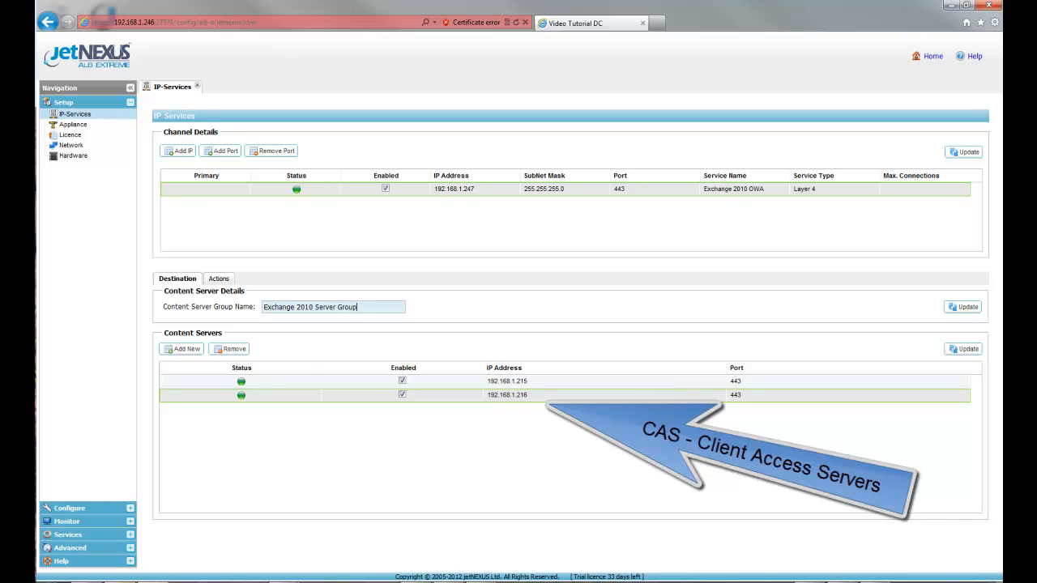
pyautogui.click(217, 279)
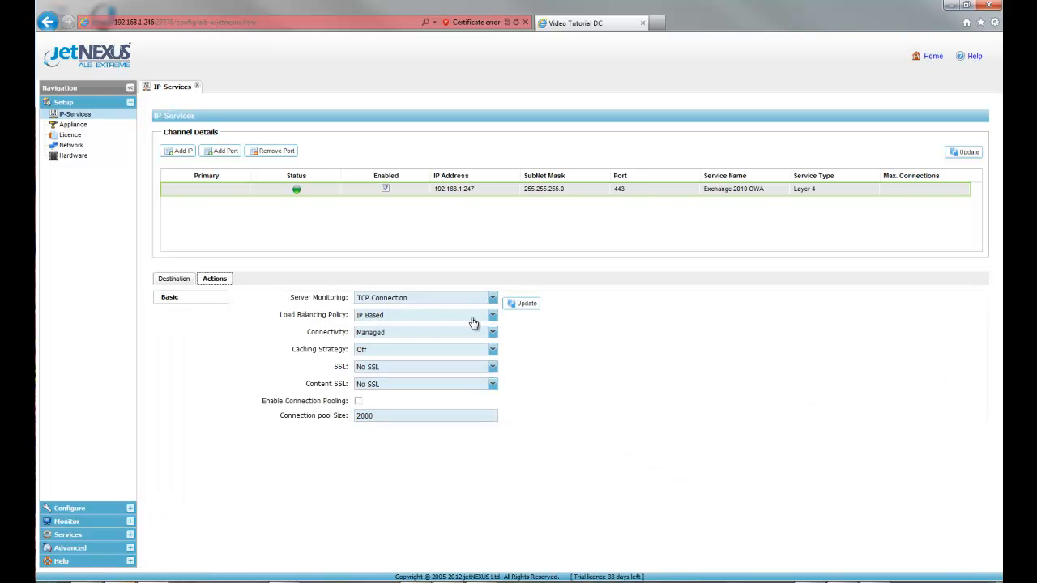
pyautogui.click(492, 317)
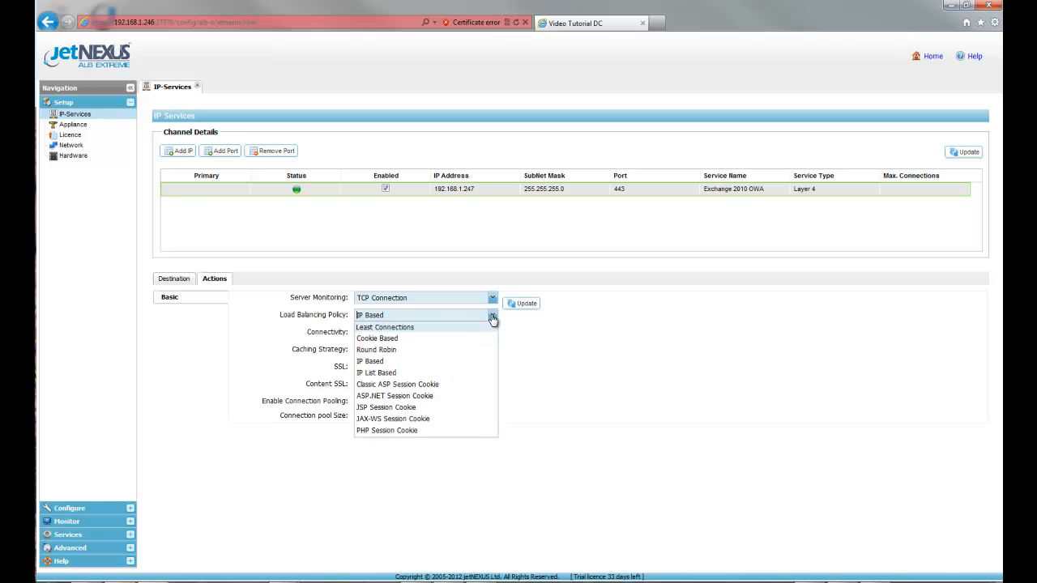
pyautogui.click(492, 316)
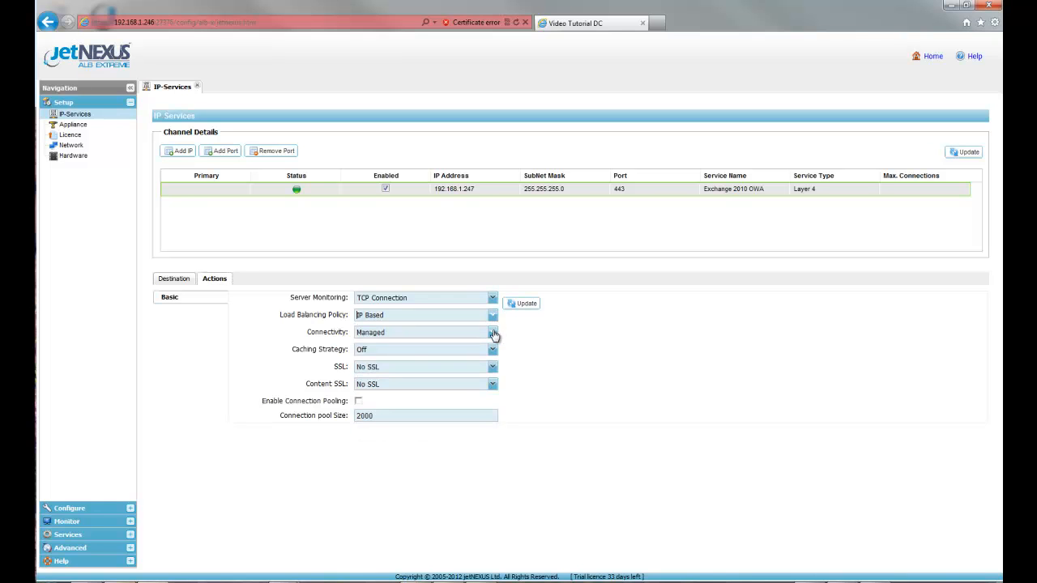
pyautogui.click(492, 334)
pyautogui.click(492, 334)
pyautogui.click(195, 281)
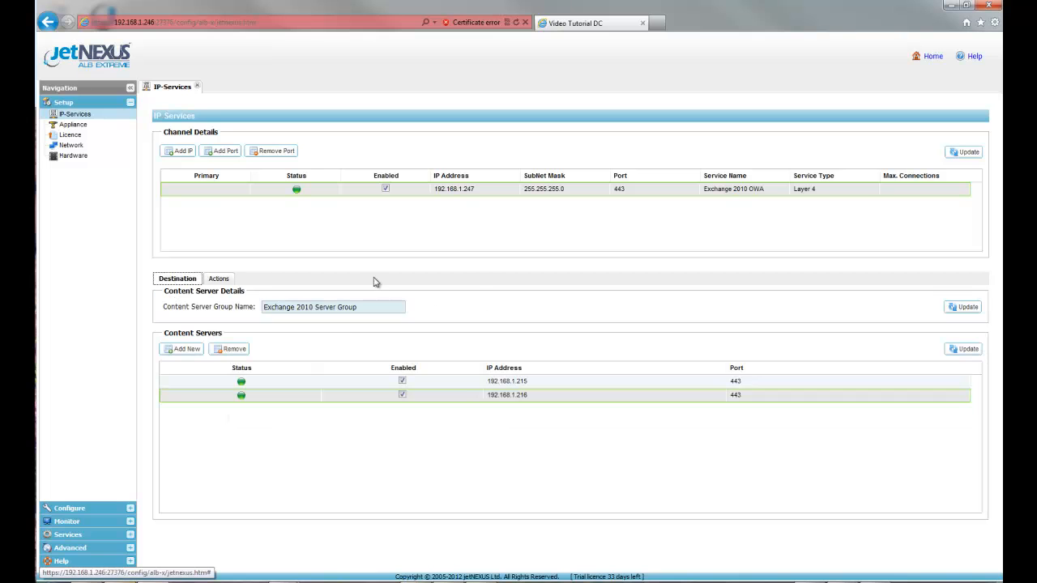
# Step: Add port 135 to the 192.168.1.247 IP address and name the service Exchange 2010 RPC
pyautogui.click(225, 152)
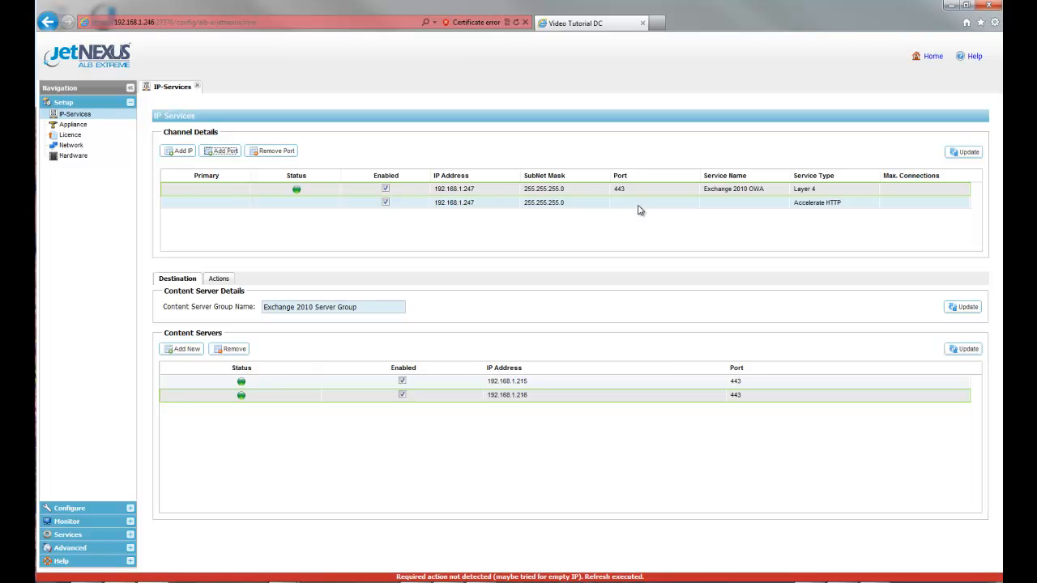
pyautogui.click(639, 204)
pyautogui.write('135')
pyautogui.click(735, 204)
pyautogui.write('Ex')
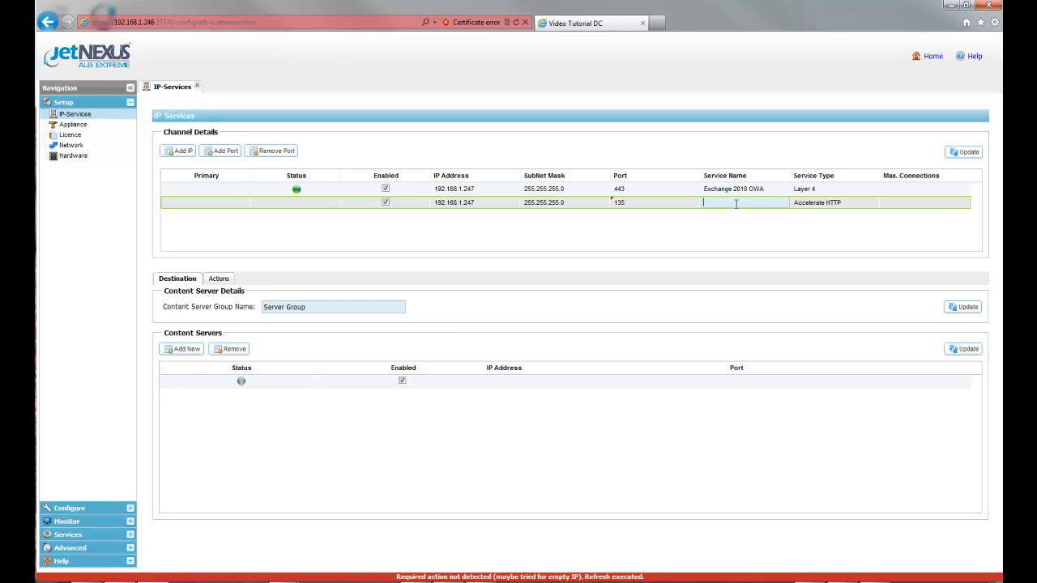
pyautogui.write('change 2010 RPC')
# Step: Set the Exchange 2010 RPC channel's service type to Layer 4 and apply the channel changes
pyautogui.click(853, 208)
pyautogui.click(873, 204)
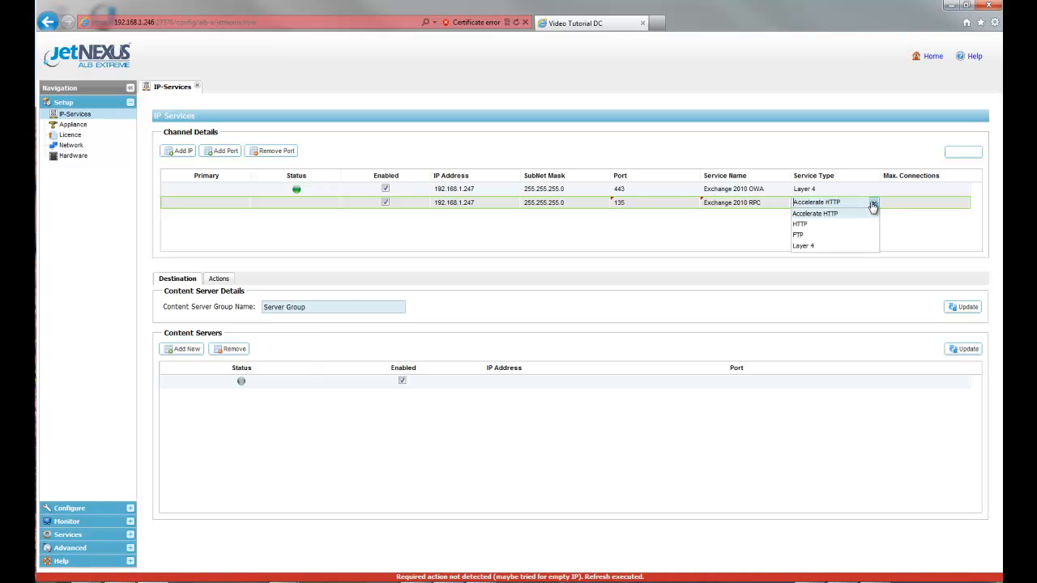
pyautogui.click(825, 249)
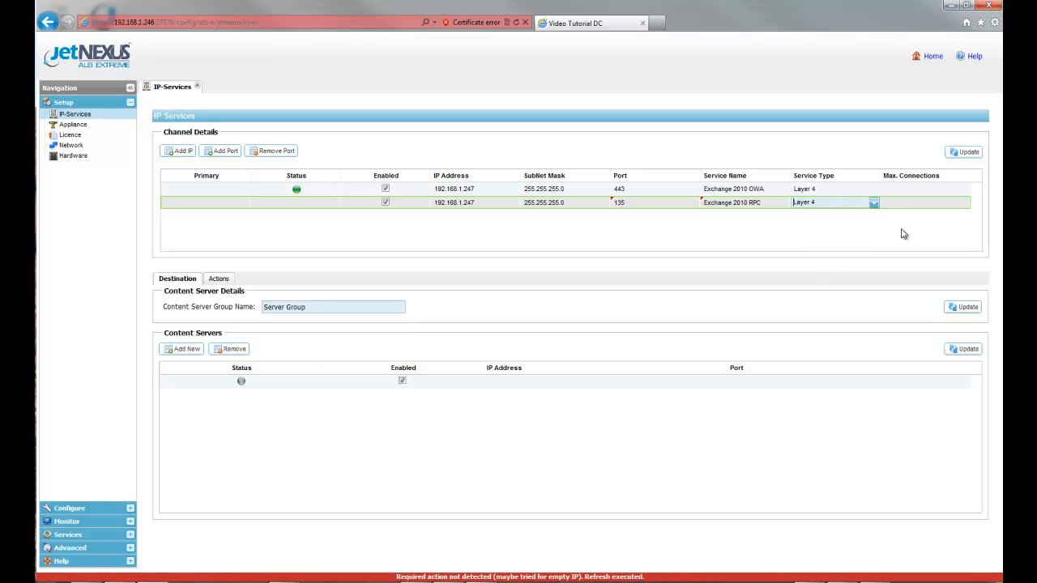
pyautogui.click(971, 153)
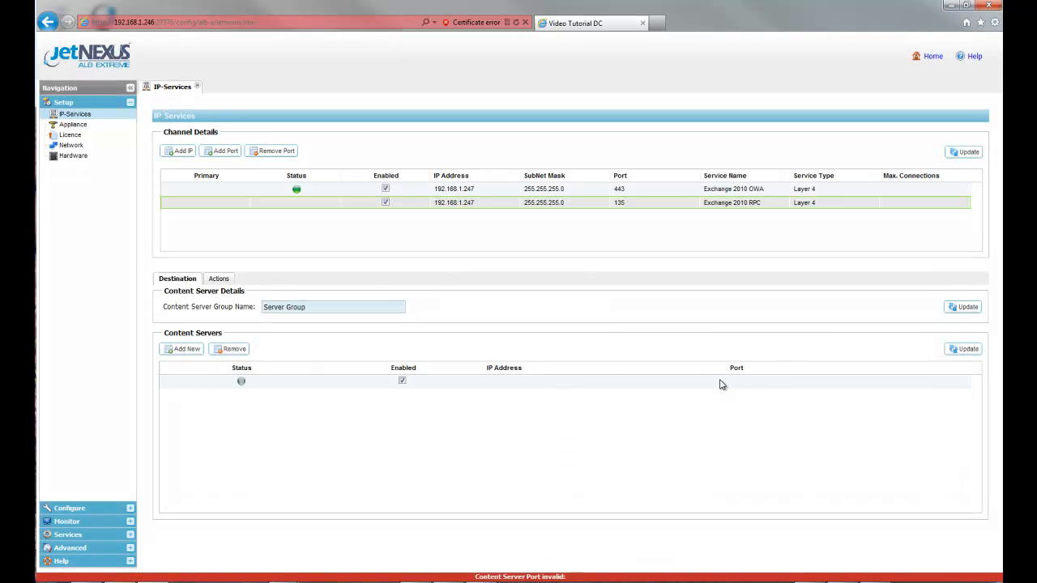
# Step: Configure the first content server of the Exchange 2010 RPC channel as 192.168.1.215 on port 135 and apply it
pyautogui.click(531, 381)
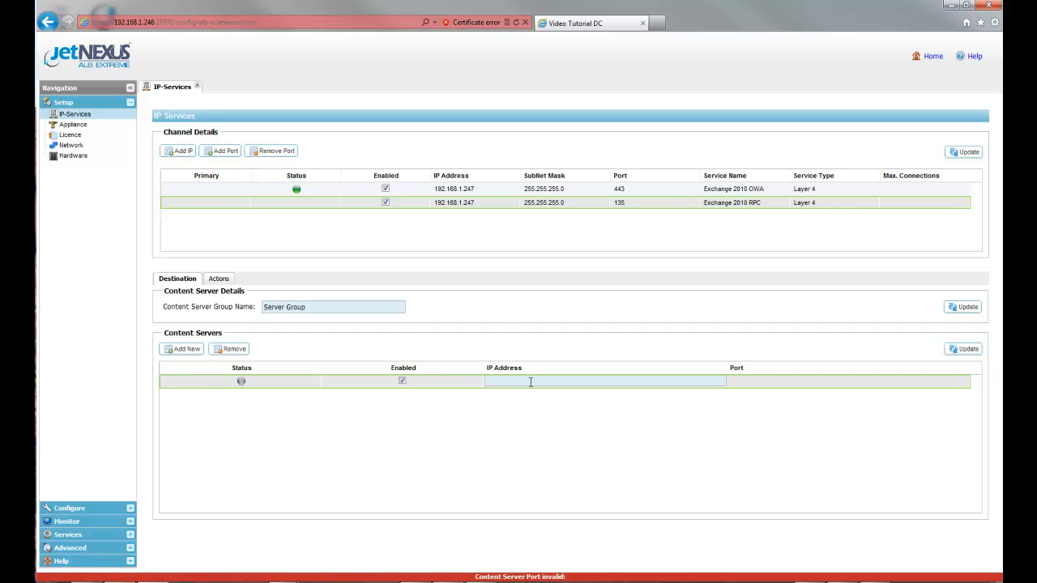
pyautogui.write('192.168.1')
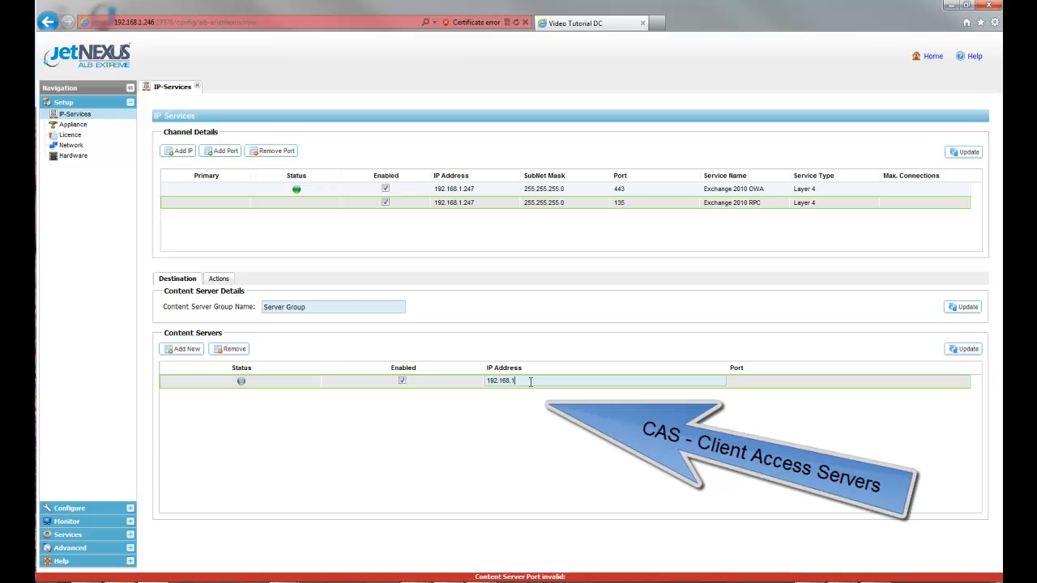
pyautogui.write('00.215')
pyautogui.click(747, 380)
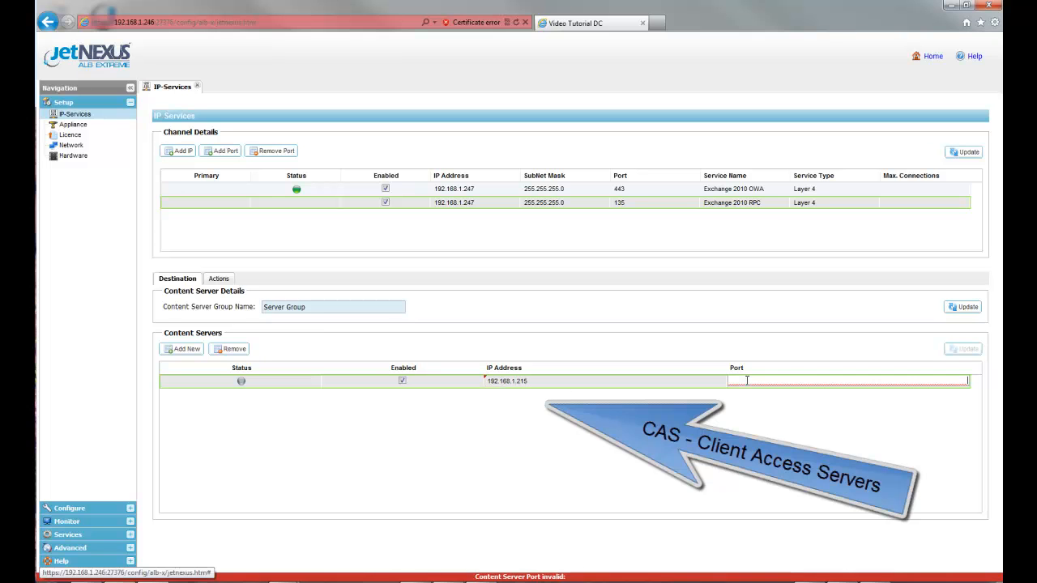
pyautogui.write('135')
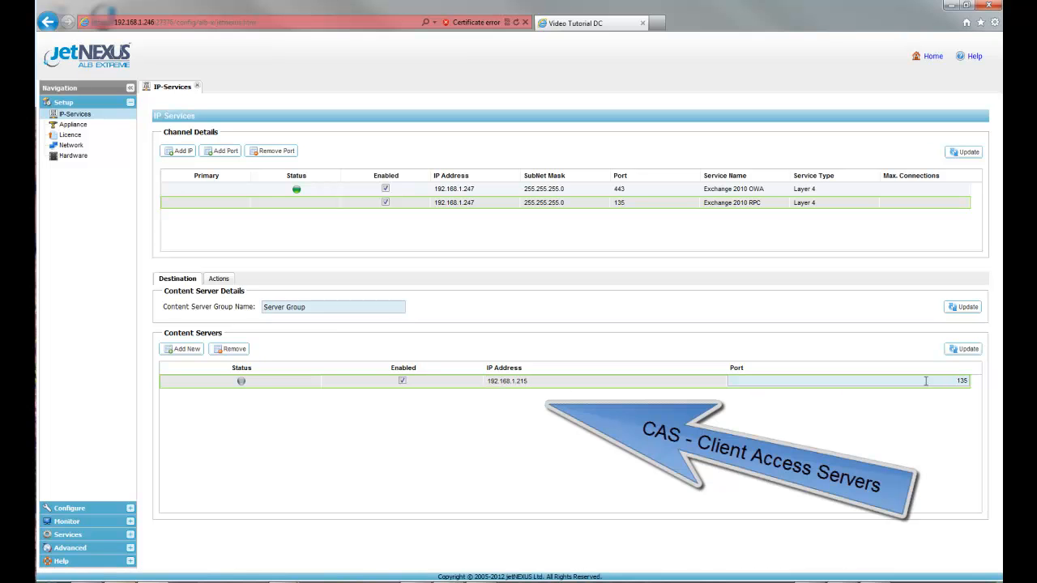
pyautogui.click(970, 349)
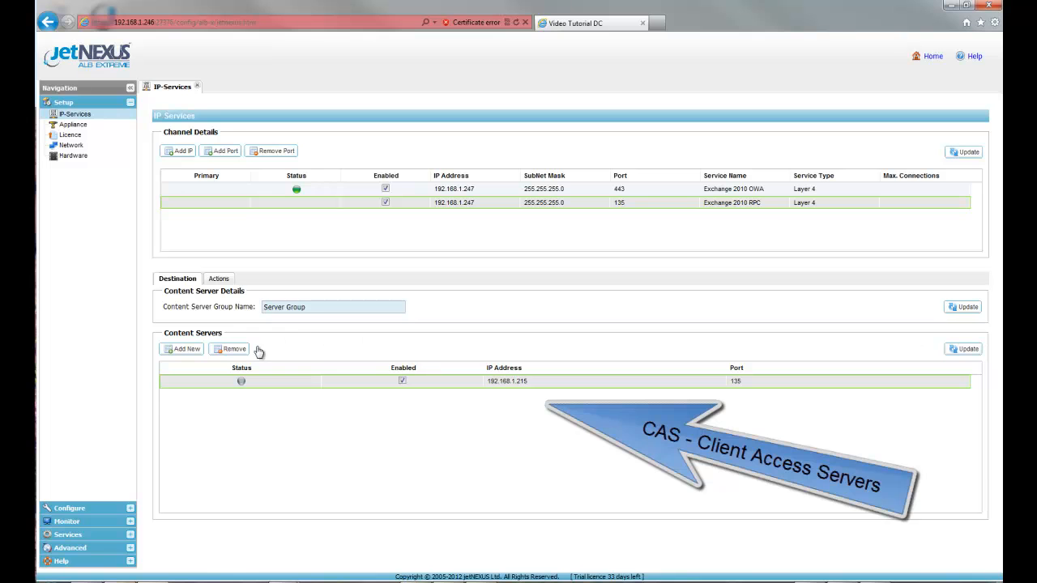
# Step: Add a second content server, 192.168.1.216 on port 135, to the Exchange 2010 RPC channel and apply it
pyautogui.click(193, 353)
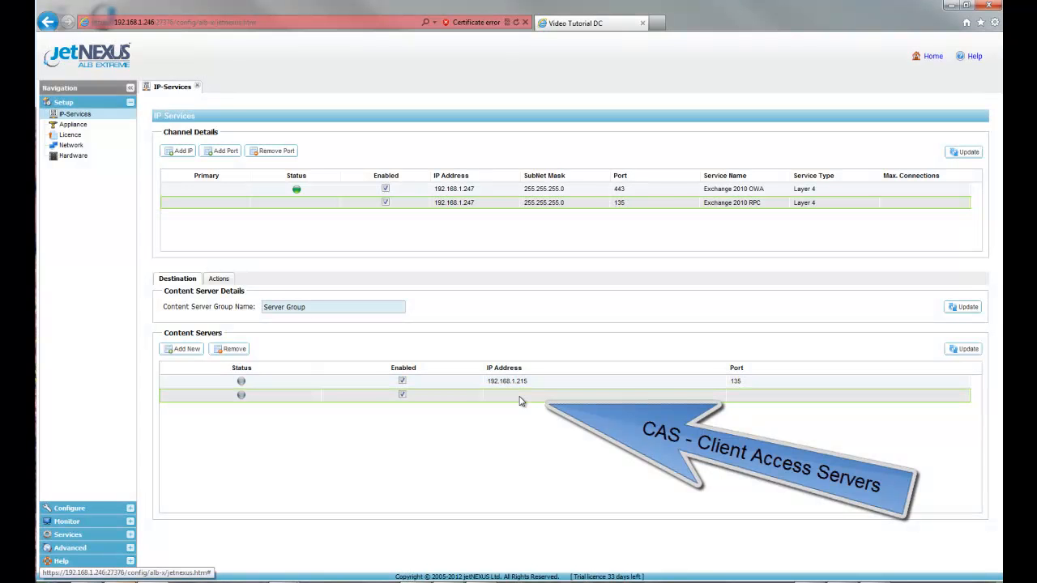
pyautogui.click(520, 400)
pyautogui.write('192.168.1.2')
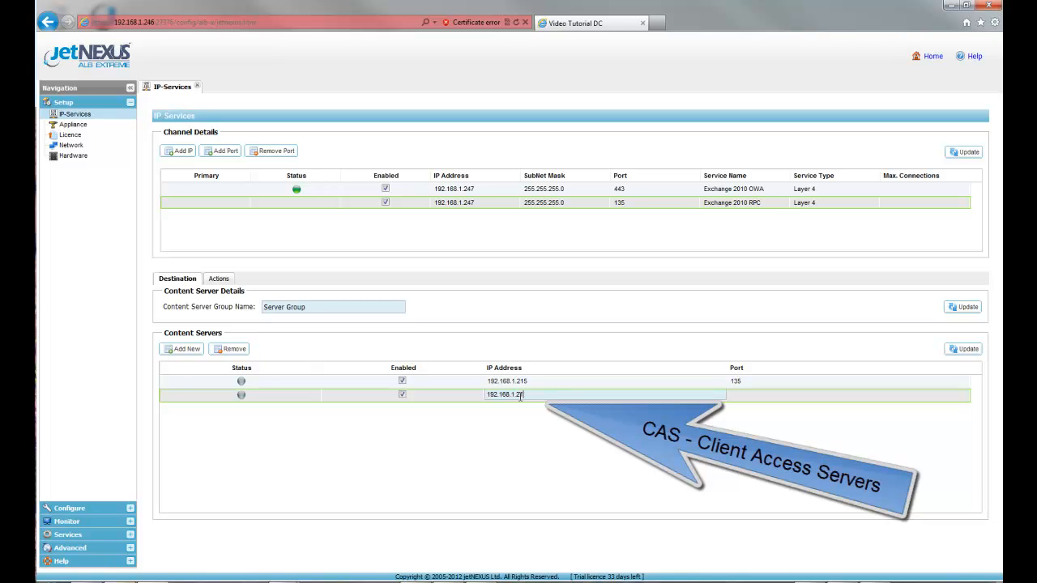
pyautogui.write('16')
pyautogui.click(746, 394)
pyautogui.write('135')
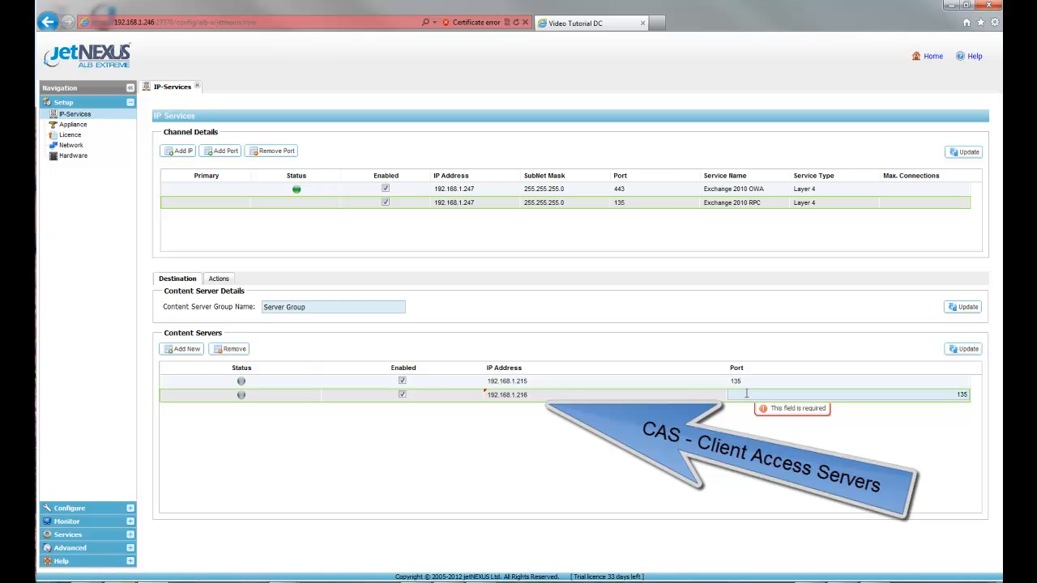
pyautogui.click(970, 349)
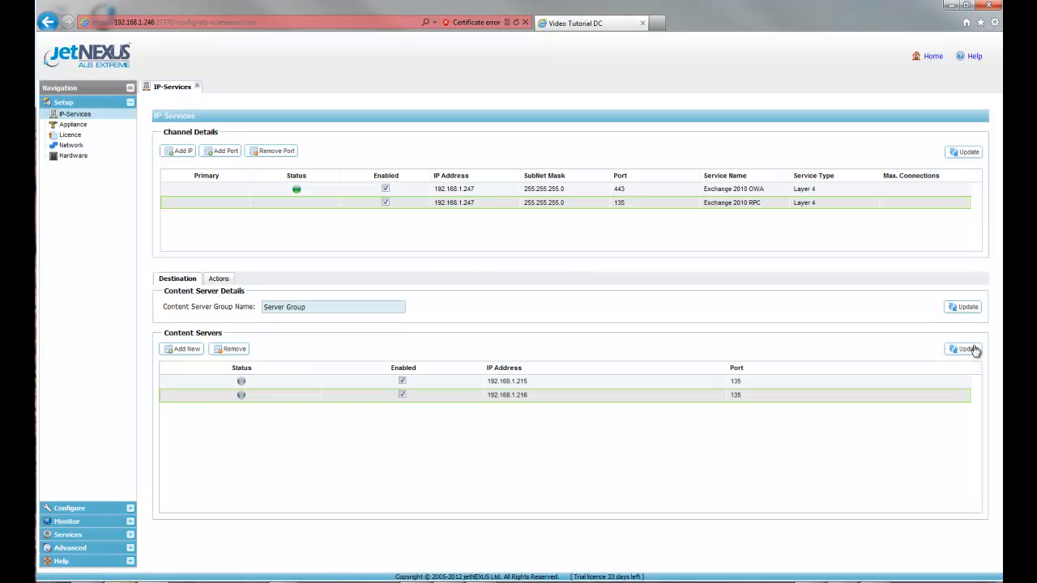
# Step: Set the Exchange 2010 RPC channel's load balancing policy to IP Based, apply it, and return to the destination settings
pyautogui.click(218, 278)
pyautogui.click(492, 315)
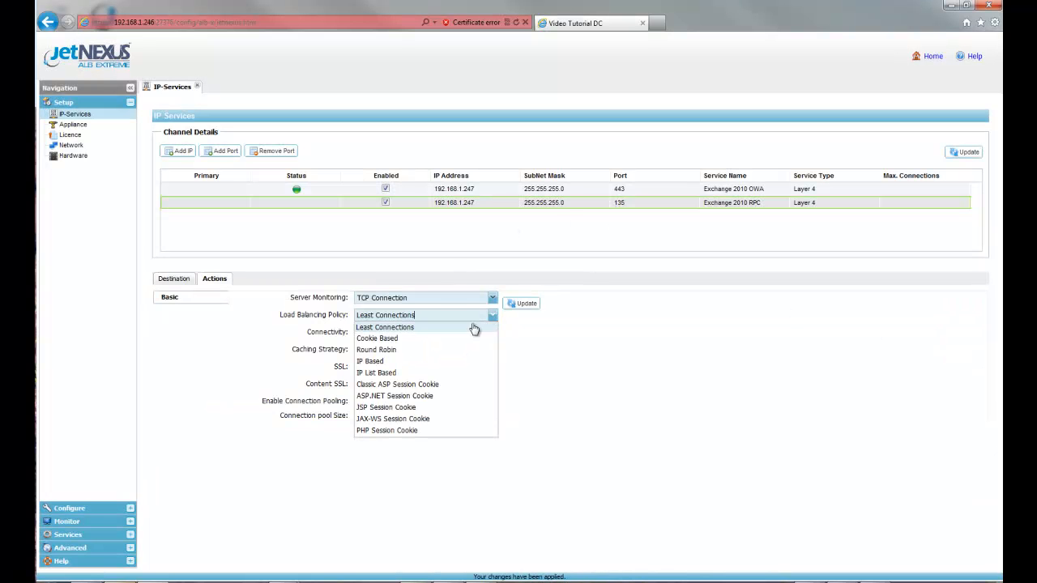
pyautogui.click(416, 362)
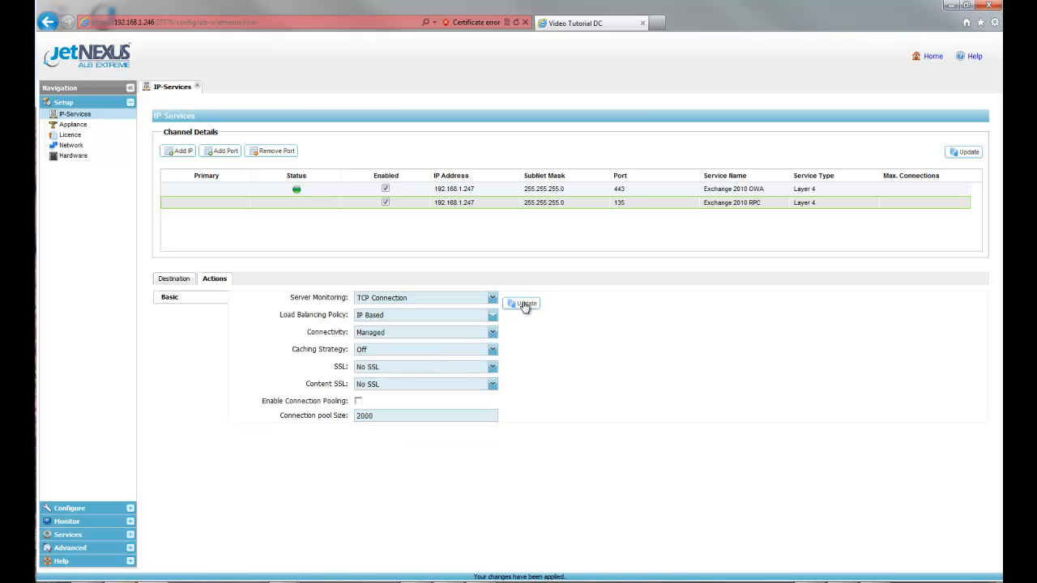
pyautogui.click(522, 302)
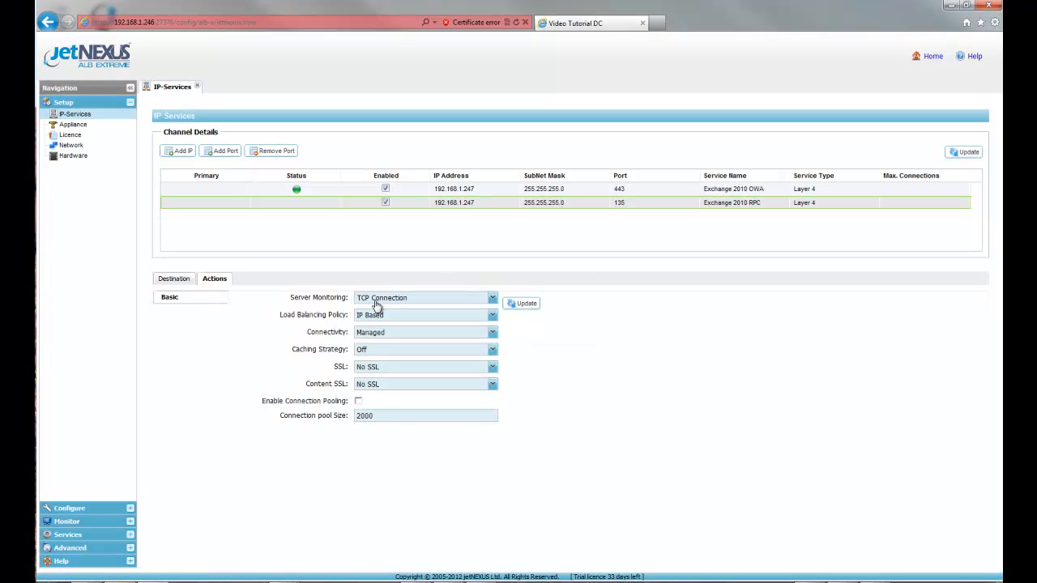
pyautogui.click(172, 280)
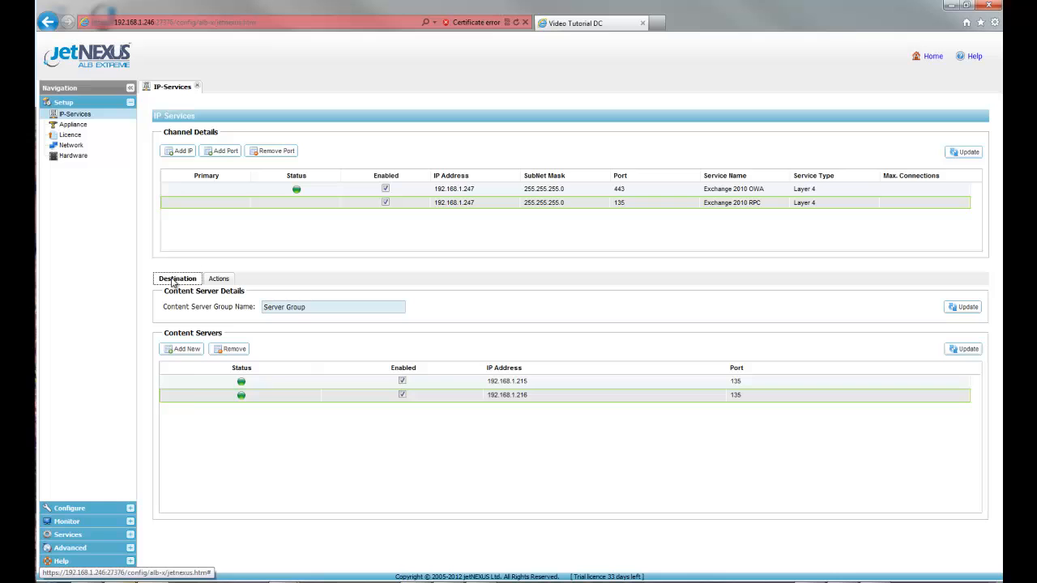
# Step: Add port 59534 to the 192.168.1.247 IP address and name the service Exchange 2010 Static RPC
pyautogui.click(226, 152)
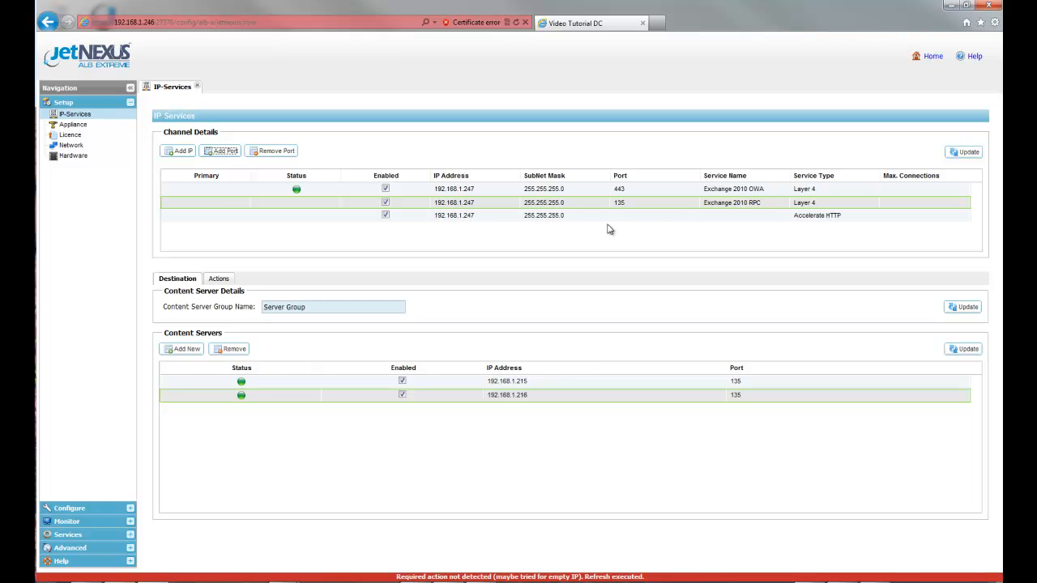
pyautogui.click(627, 218)
pyautogui.click(627, 217)
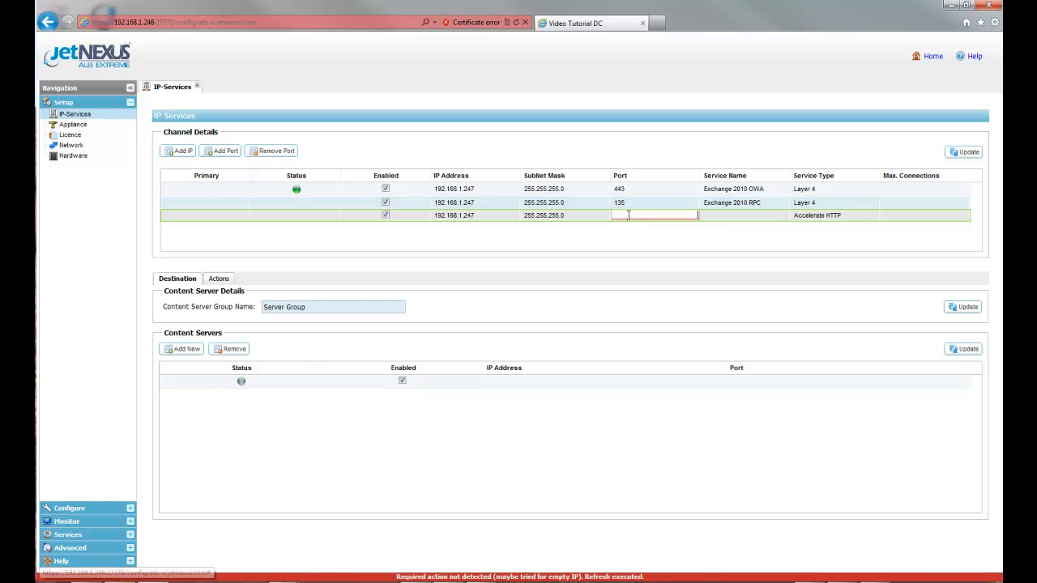
pyautogui.write('59534')
pyautogui.click(718, 215)
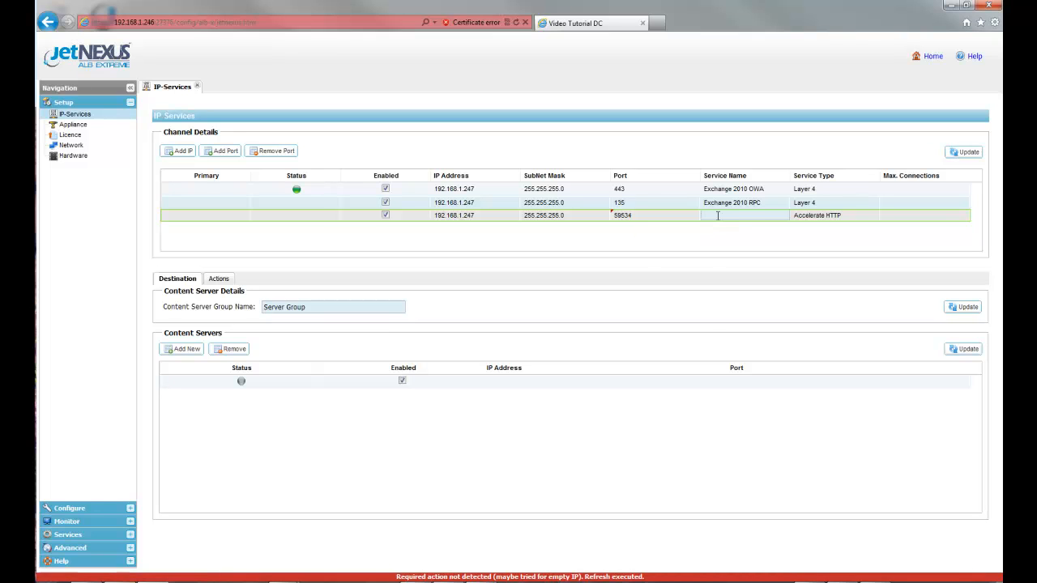
pyautogui.write('Exchange 2010 Static RPC')
pyautogui.press('Return')
# Step: Set the Exchange 2010 Static RPC channel's service type to Layer 4 and apply the channel changes
pyautogui.click(851, 221)
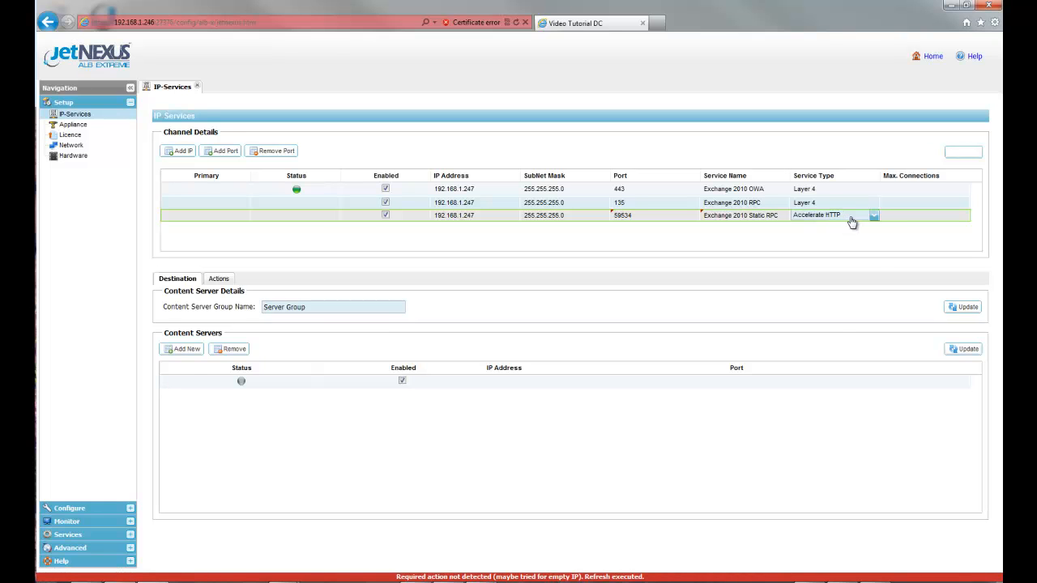
pyautogui.click(875, 219)
pyautogui.click(857, 258)
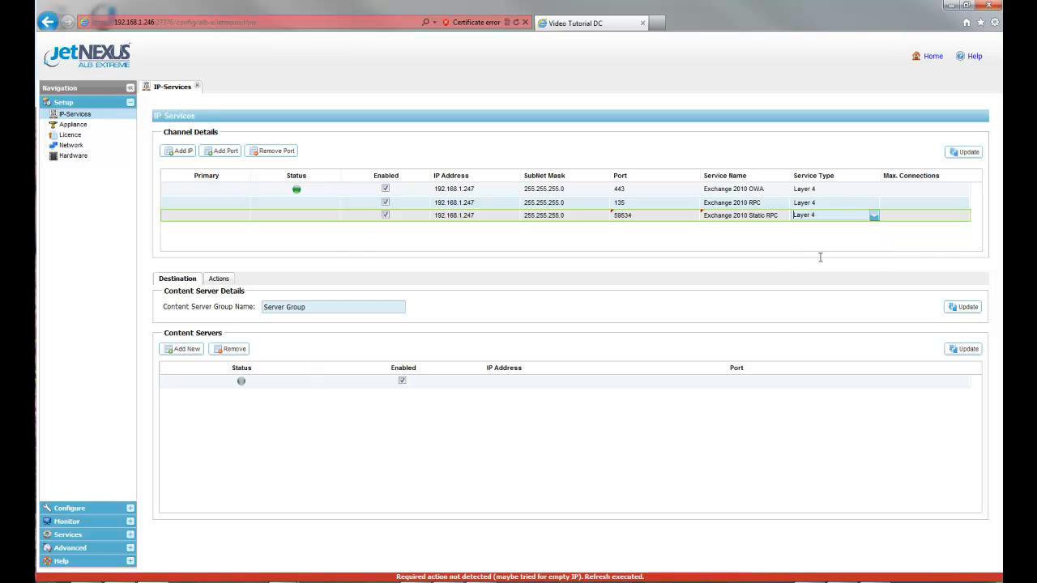
pyautogui.click(968, 154)
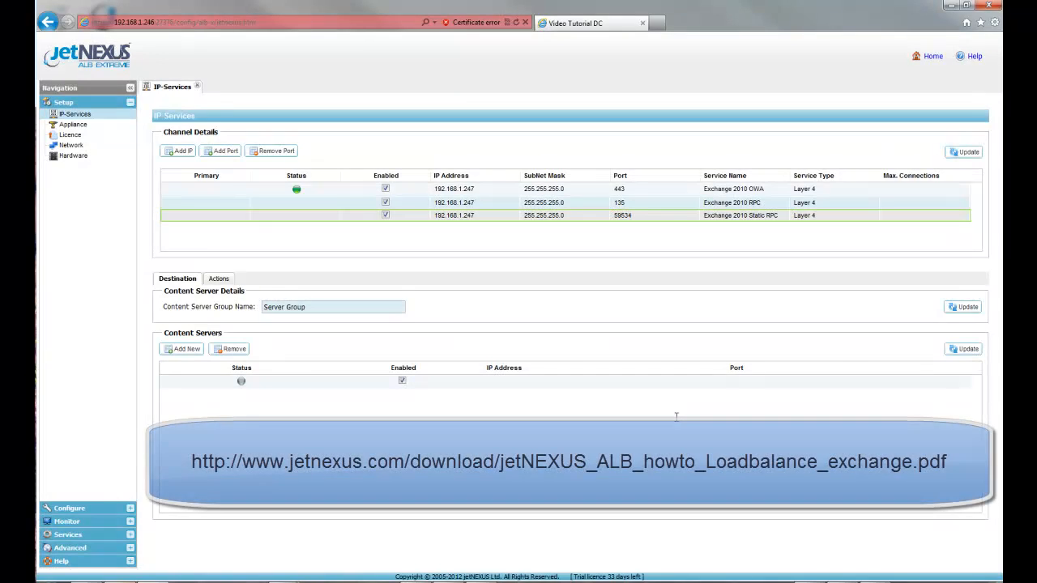
# Step: Configure the first content server of the Exchange 2010 Static RPC channel as 192.168.1.215 on port 59534 and apply it
pyautogui.click(519, 381)
pyautogui.write('192.168.1.215')
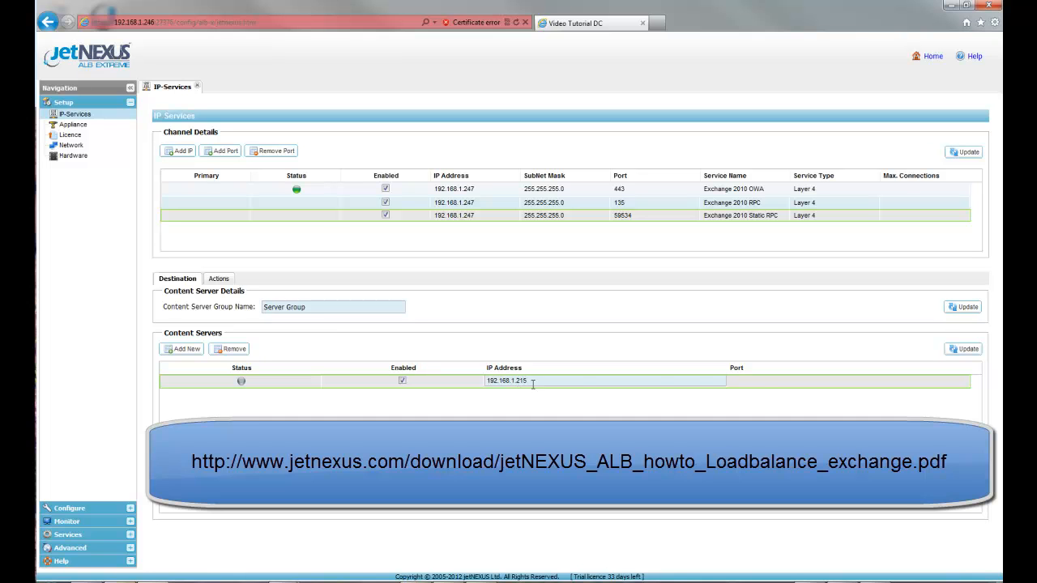
pyautogui.click(750, 381)
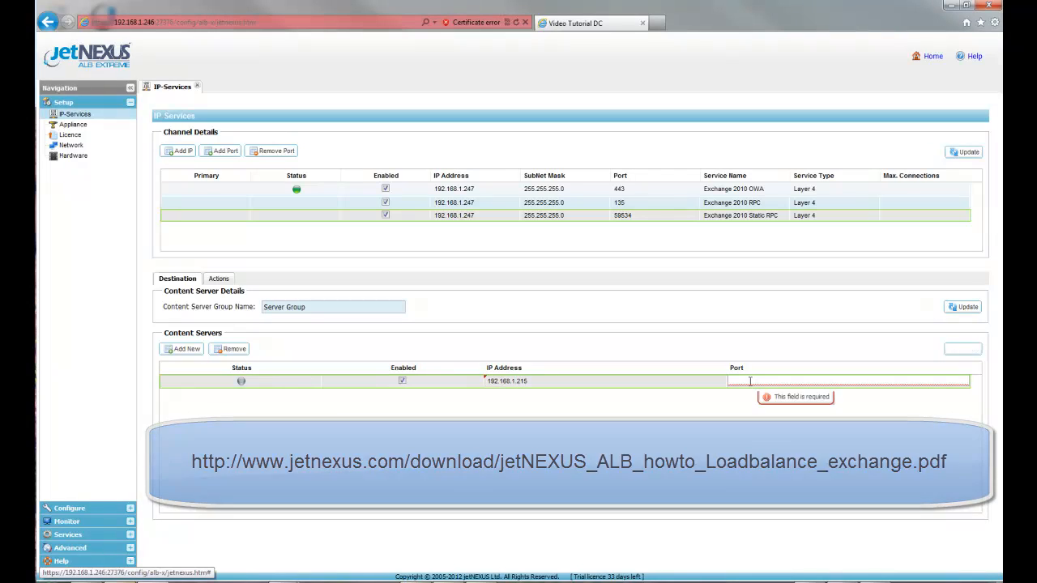
pyautogui.write('59534')
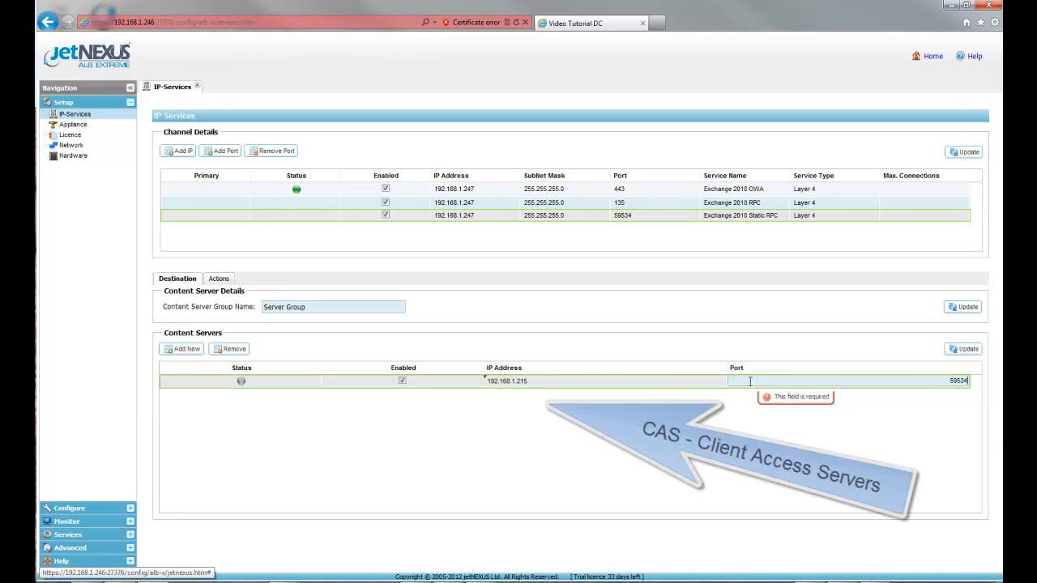
pyautogui.press('Return')
pyautogui.click(964, 348)
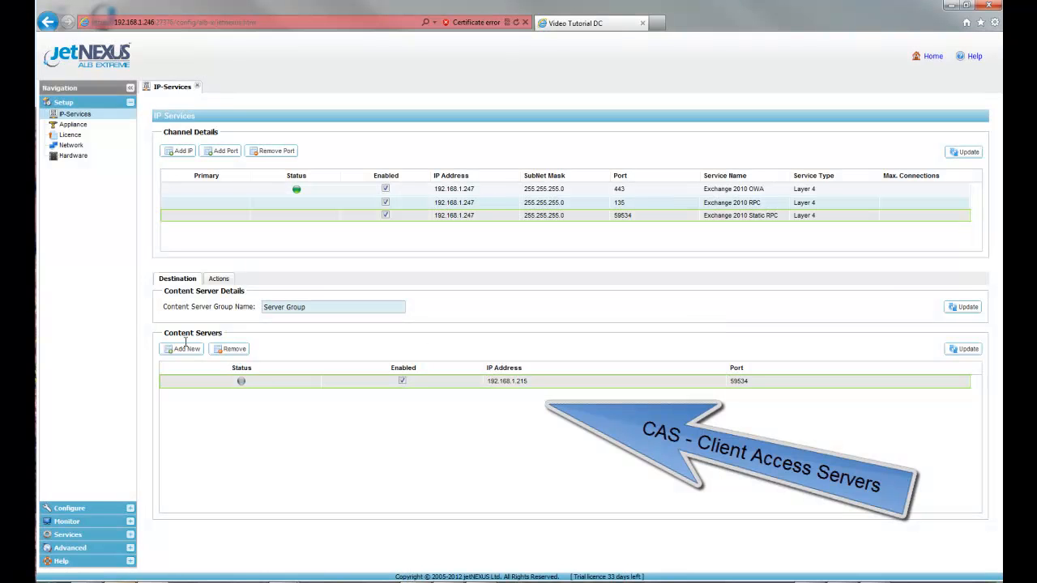
# Step: Add a second content server, 192.168.1.216 on port 59534, to the Exchange 2010 Static RPC channel and apply it
pyautogui.click(185, 348)
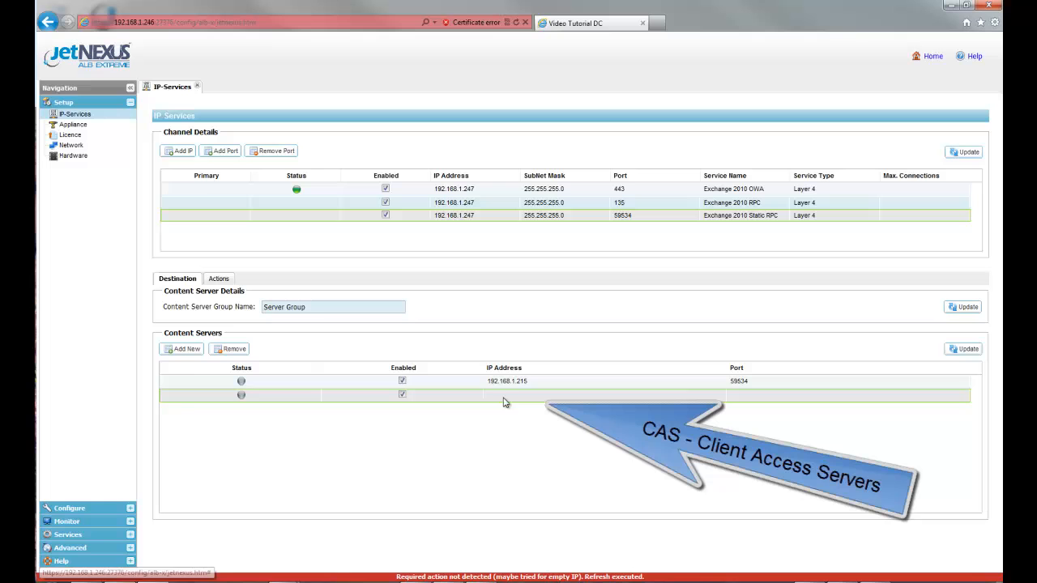
pyautogui.click(503, 396)
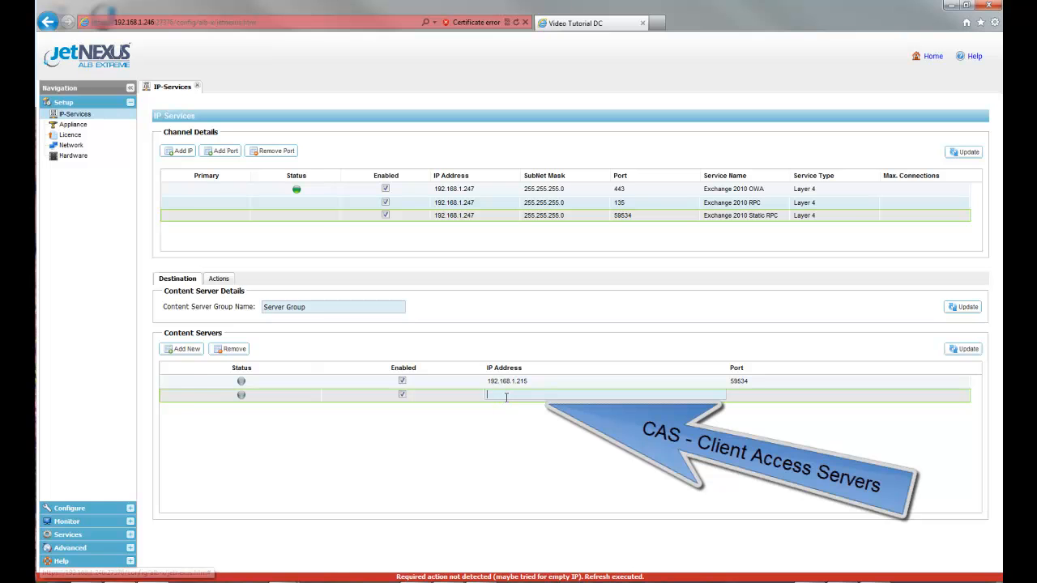
pyautogui.write('192.168.1.216')
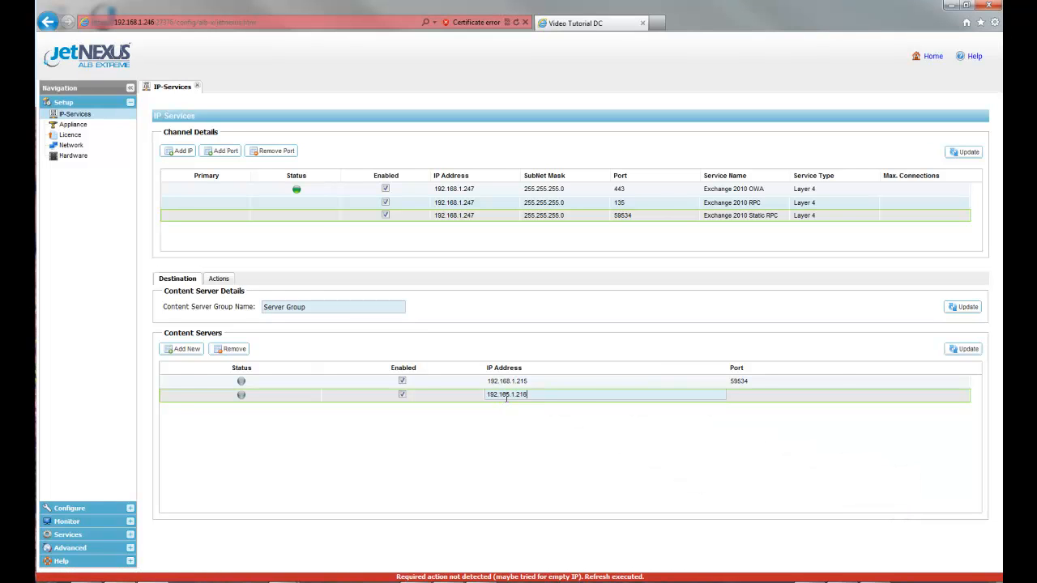
pyautogui.click(746, 395)
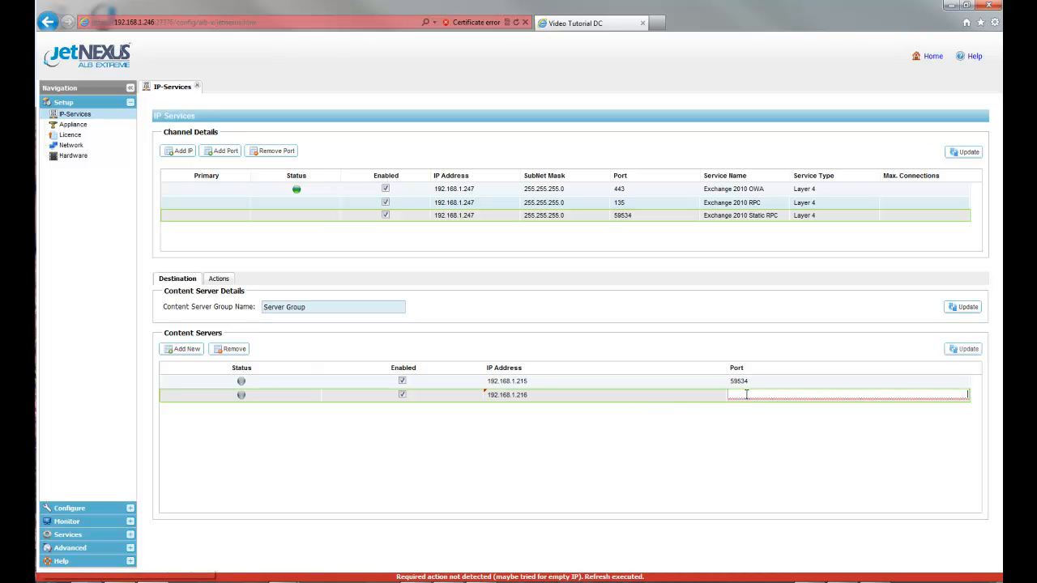
pyautogui.write('59534')
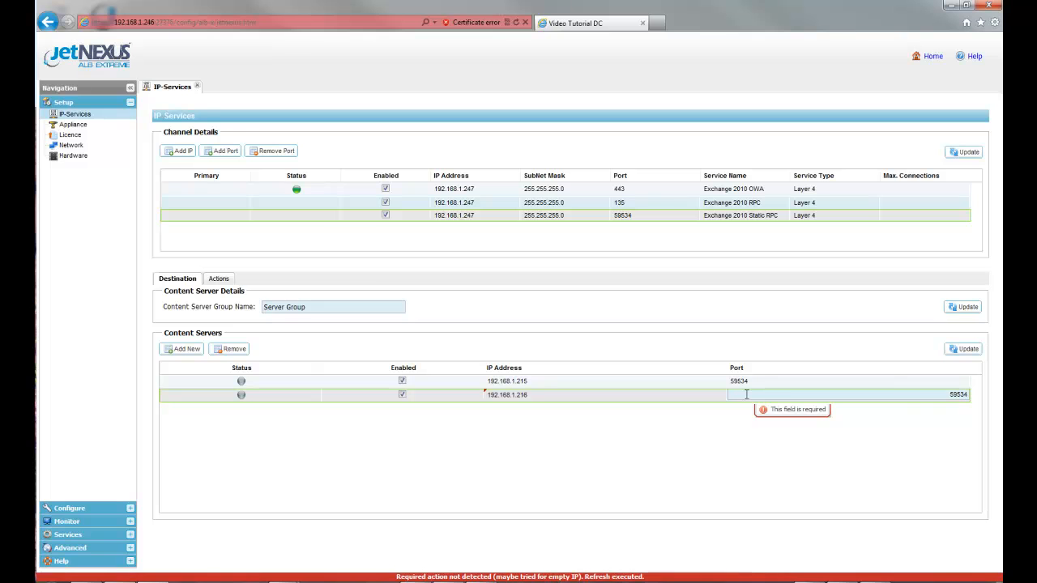
pyautogui.click(961, 349)
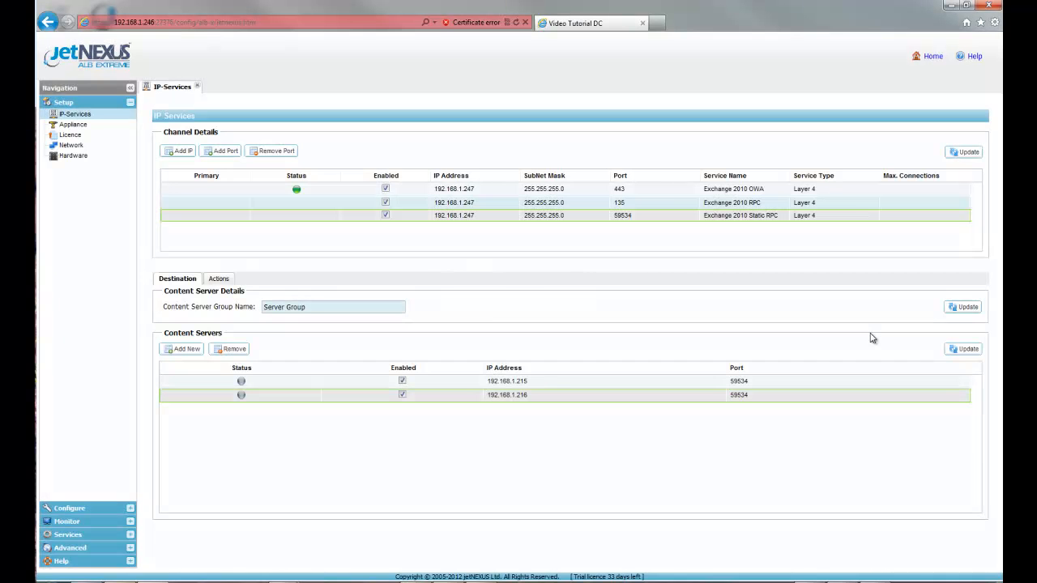
# Step: Set the port 59534 channel's load balancing policy to IP Based, apply it, and return to the destination settings
pyautogui.click(217, 278)
pyautogui.click(493, 315)
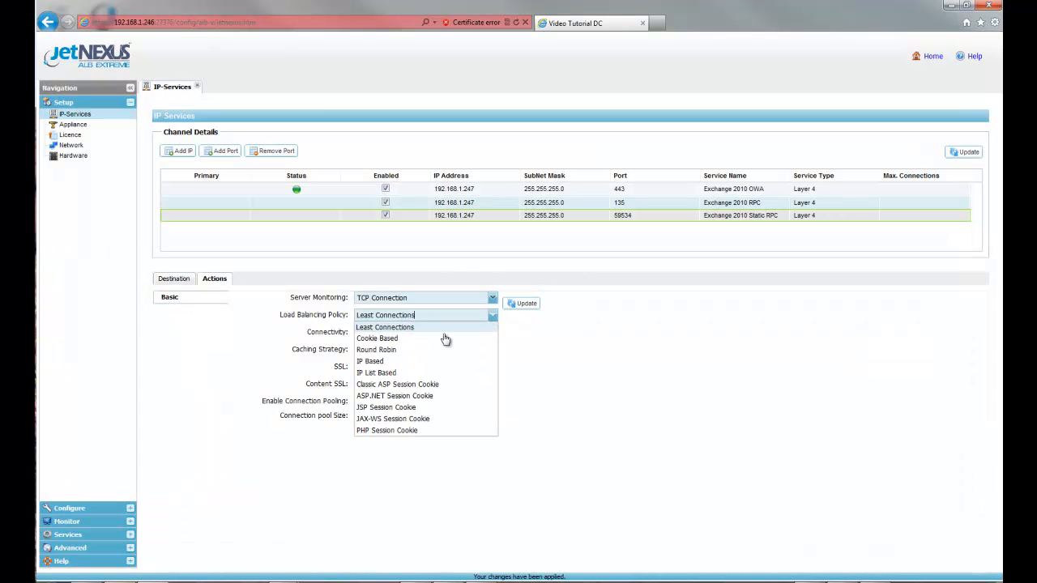
pyautogui.click(405, 363)
pyautogui.click(524, 305)
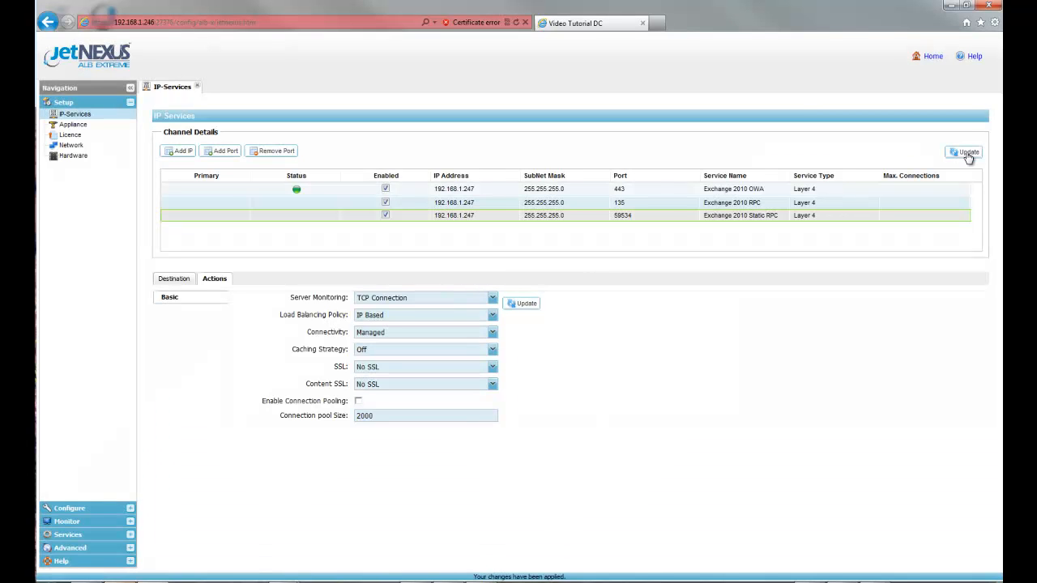
pyautogui.click(179, 279)
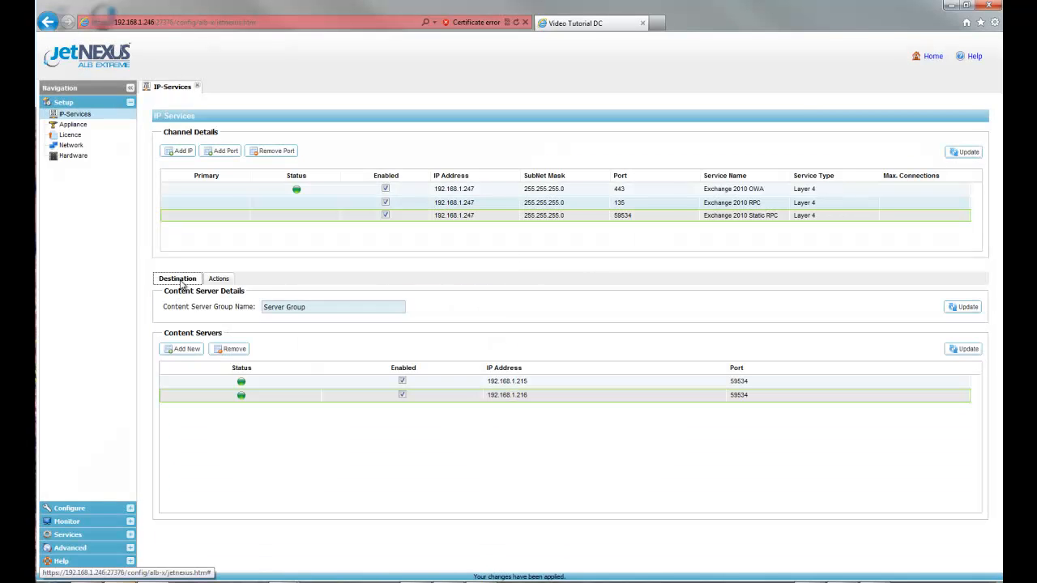
# Step: Add port 59535 to the 192.168.1.247 IP address and name the service Exchange 2010 Static RPC
pyautogui.click(225, 156)
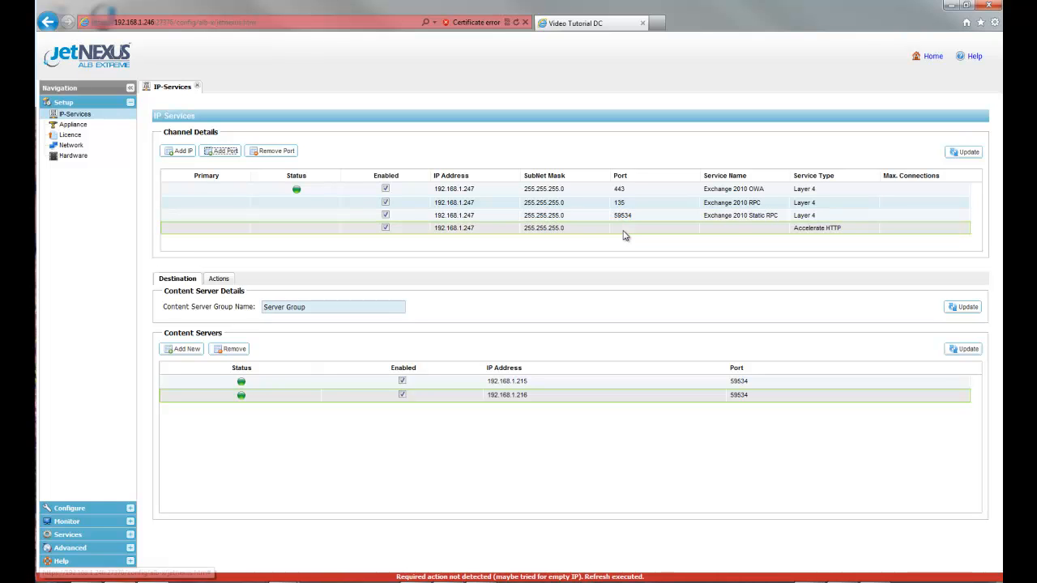
pyautogui.click(624, 231)
pyautogui.write('59535')
pyautogui.click(724, 227)
pyautogui.write('Exc')
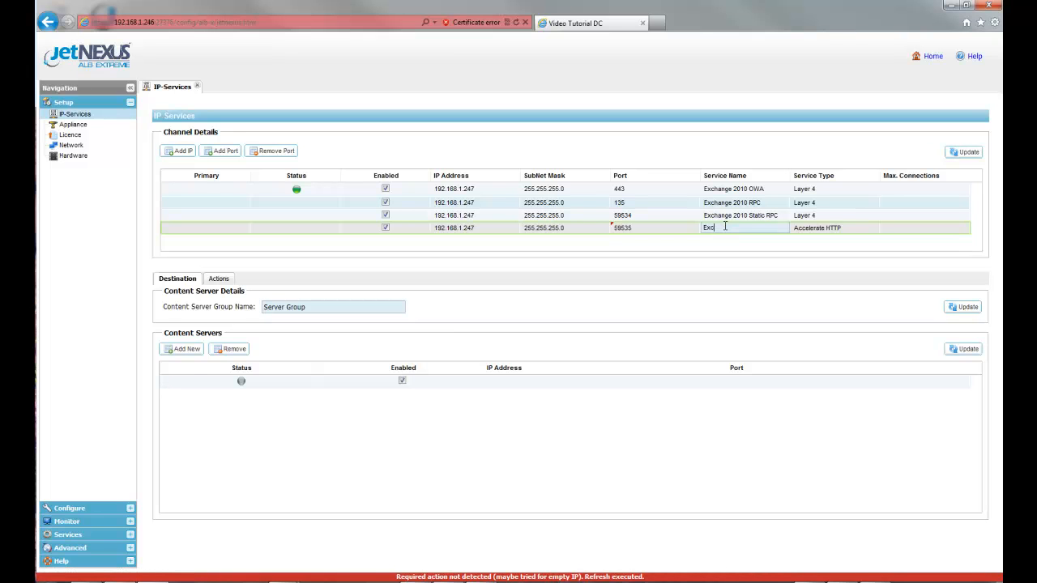
pyautogui.write('hange 2010 Static RPC')
# Step: Set the port 59535 channel's service type to Layer 4 and apply the channel changes
pyautogui.click(854, 230)
pyautogui.click(873, 229)
pyautogui.click(819, 272)
pyautogui.click(947, 156)
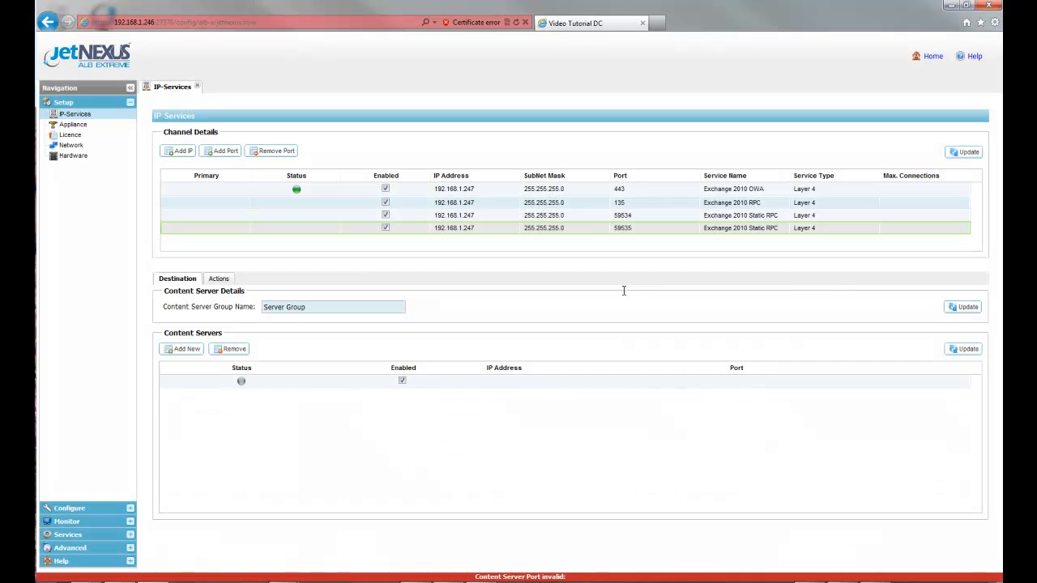
# Step: Configure the first content server of the port 59535 channel as 192.168.1.215 on port 59535 and apply it
pyautogui.click(504, 382)
pyautogui.write('192.168.1.215')
pyautogui.press('Tab')
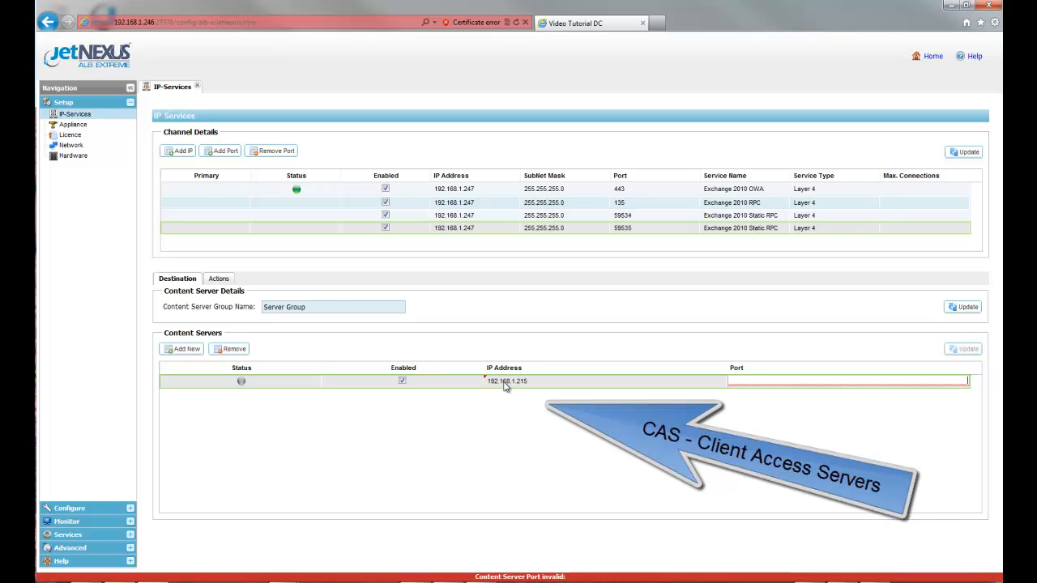
pyautogui.write('59535')
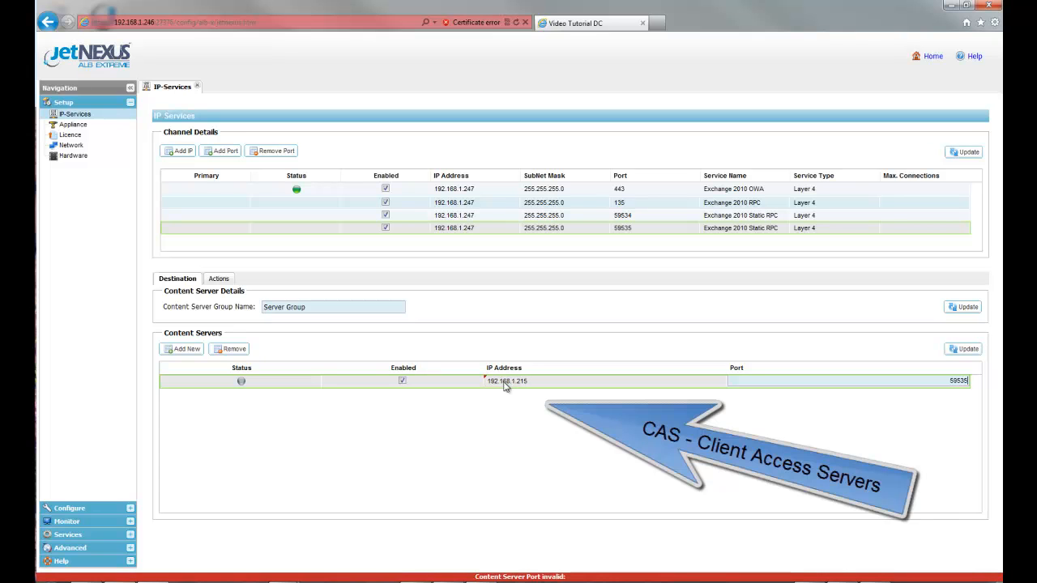
pyautogui.click(968, 352)
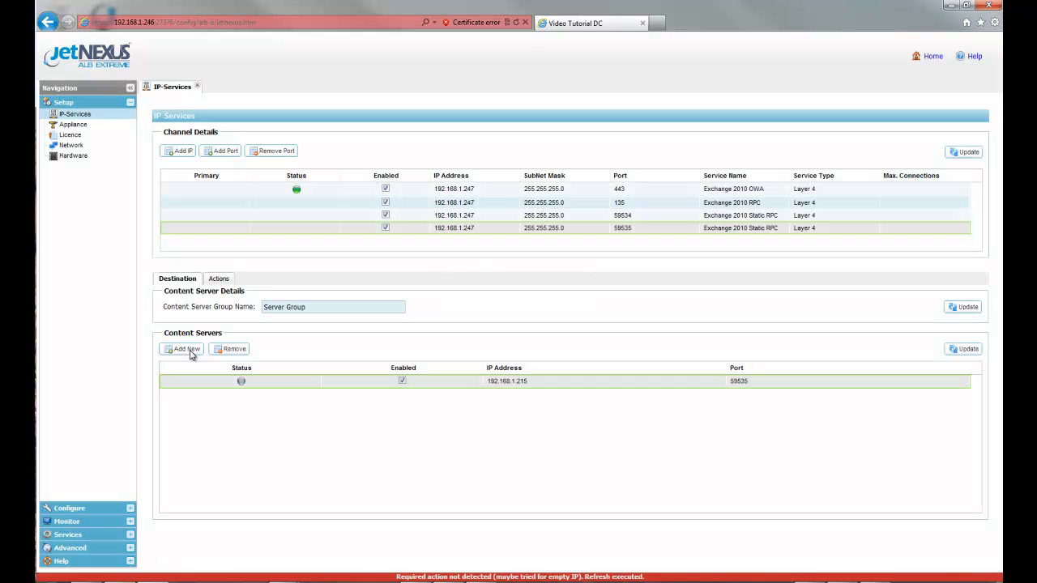
# Step: Add a second content server, 192.168.1.216 on port 59535, to the port 59535 channel and apply it
pyautogui.click(191, 354)
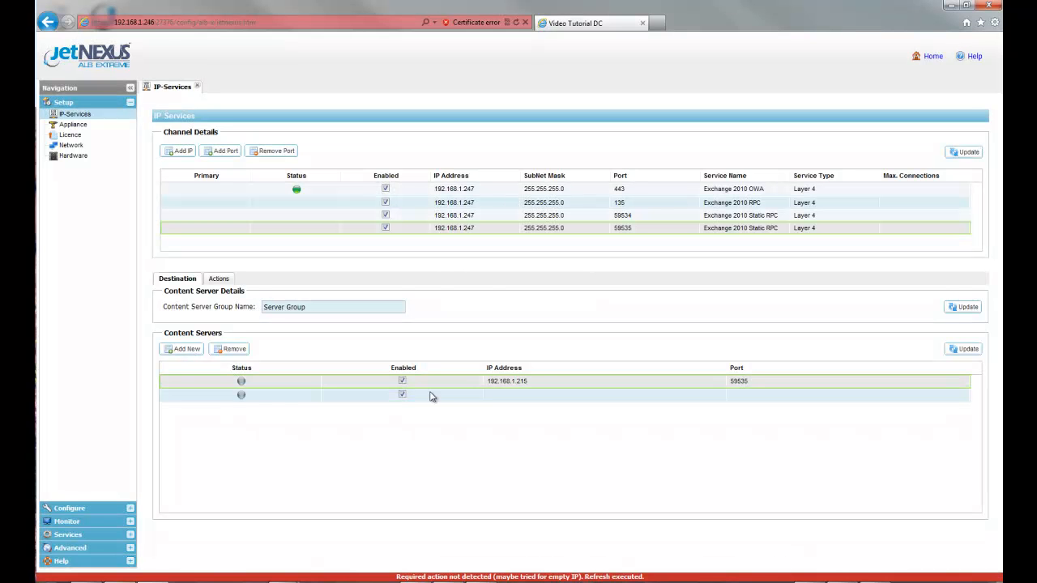
pyautogui.click(495, 394)
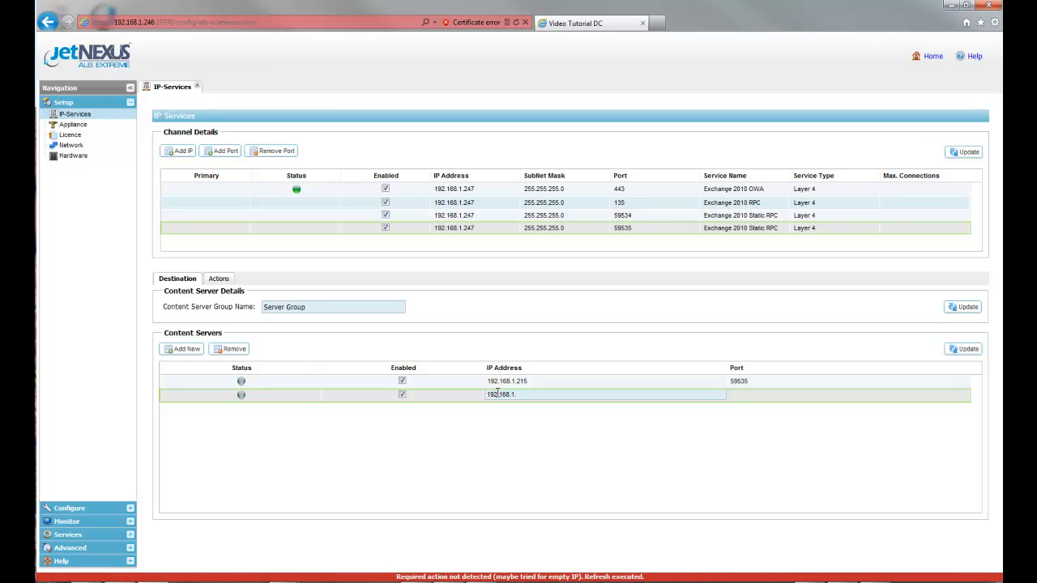
pyautogui.write('192.168.1.216')
pyautogui.press('Tab')
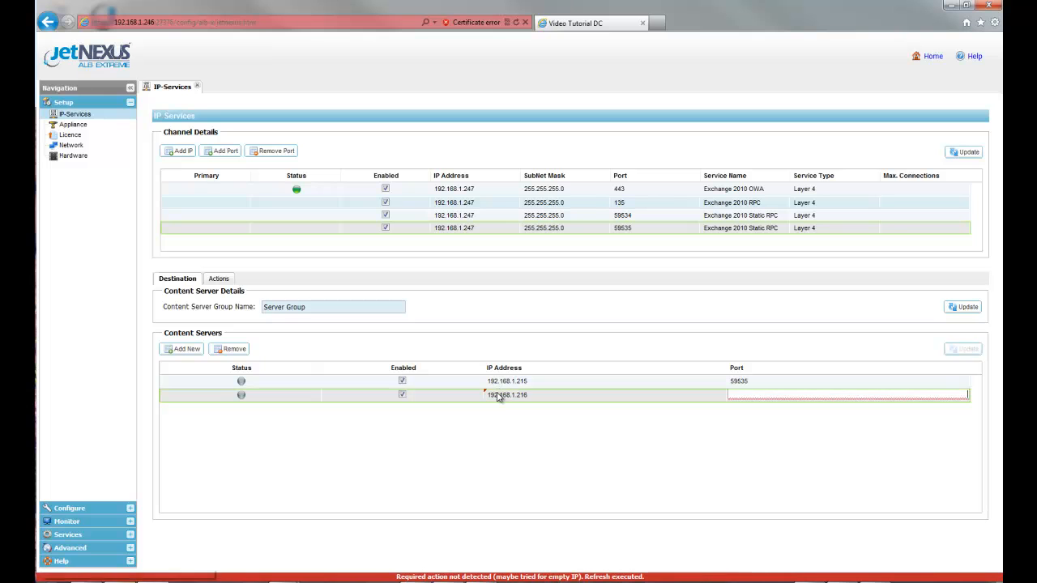
pyautogui.write('59535')
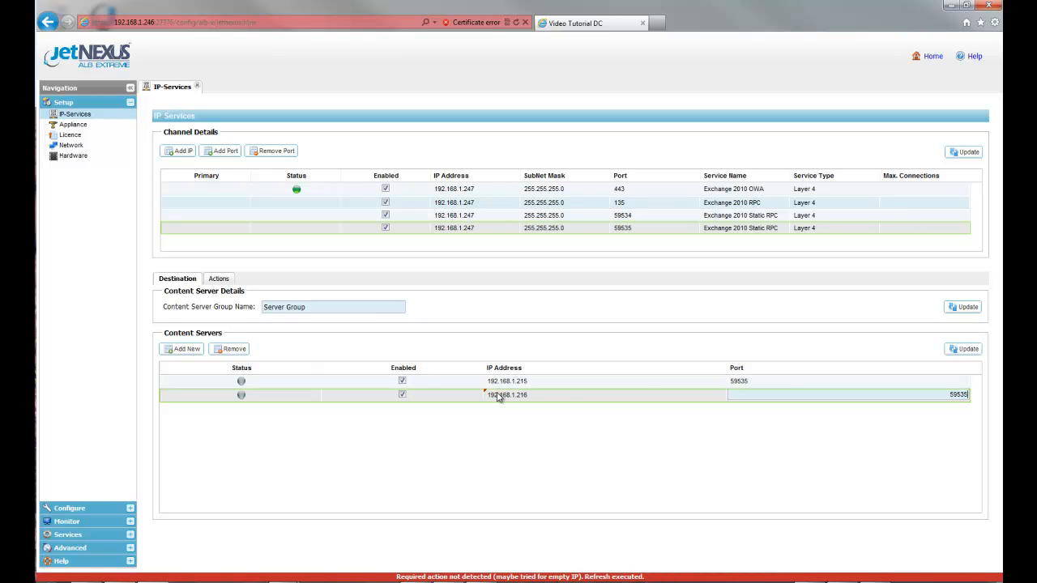
pyautogui.click(964, 349)
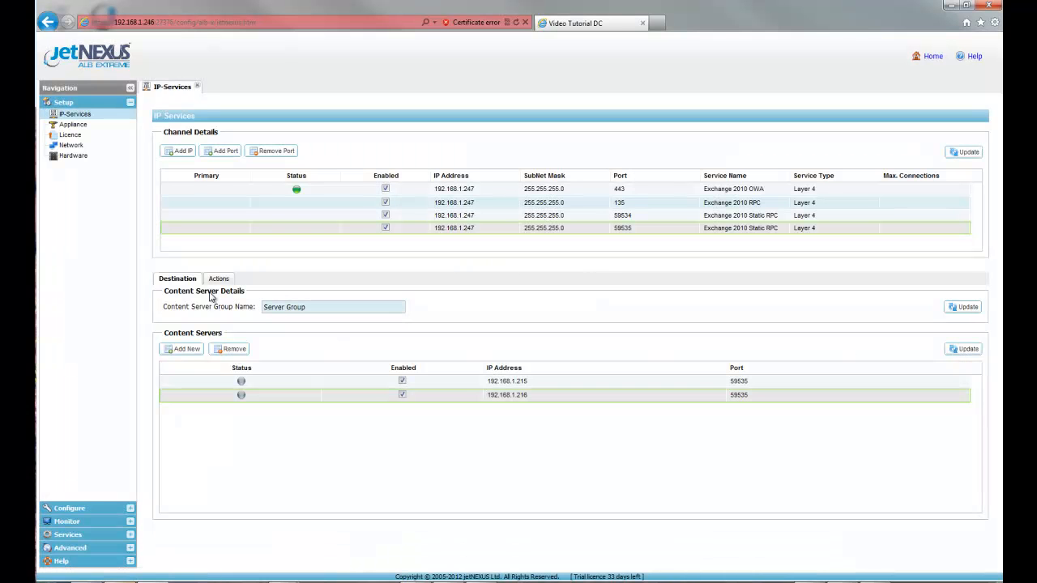
# Step: Set the port 59535 channel's load balancing policy to IP Based, apply it, and return to the destination settings
pyautogui.click(217, 279)
pyautogui.click(492, 320)
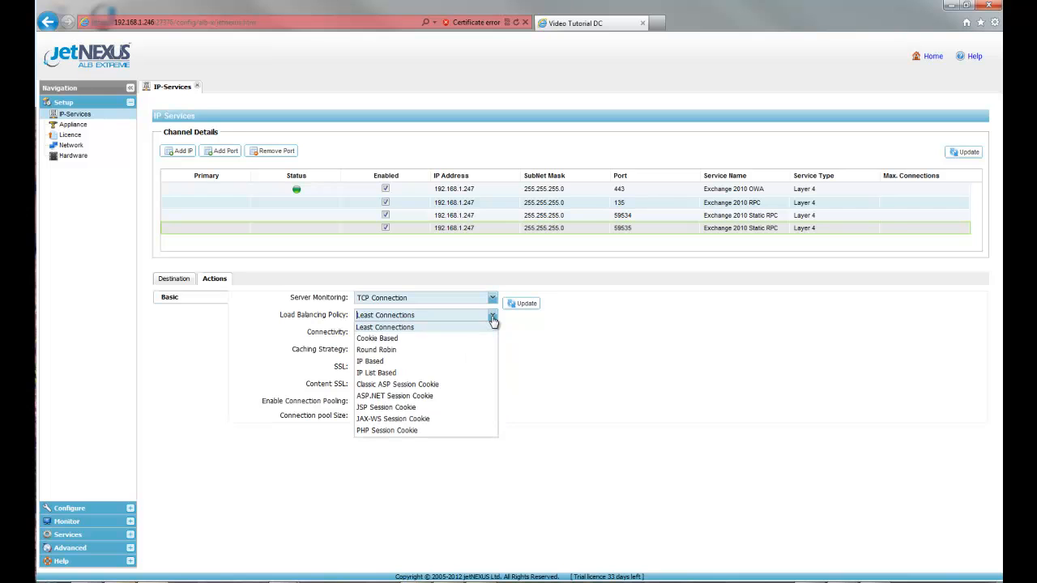
pyautogui.click(455, 360)
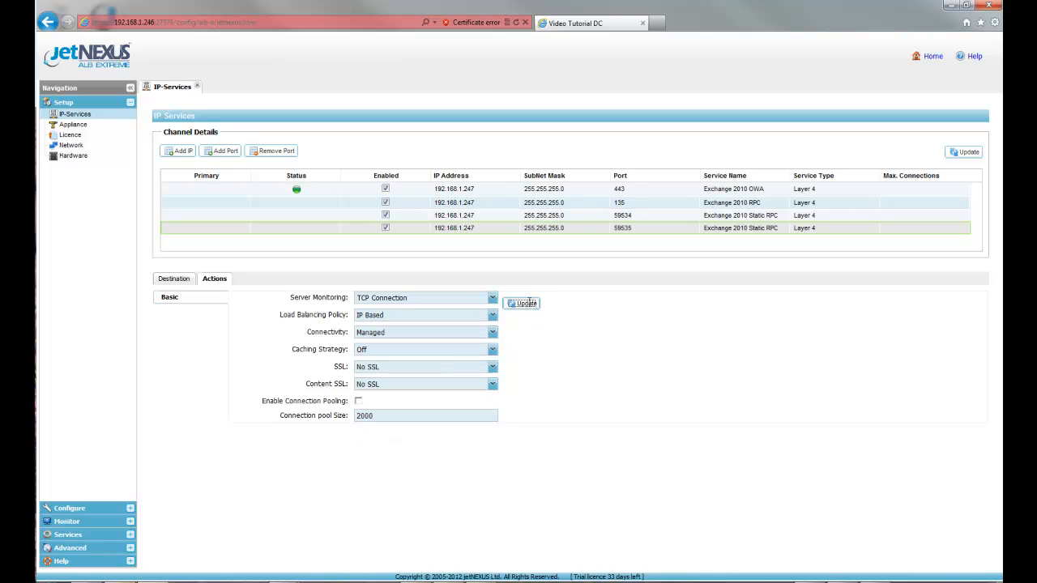
pyautogui.click(522, 303)
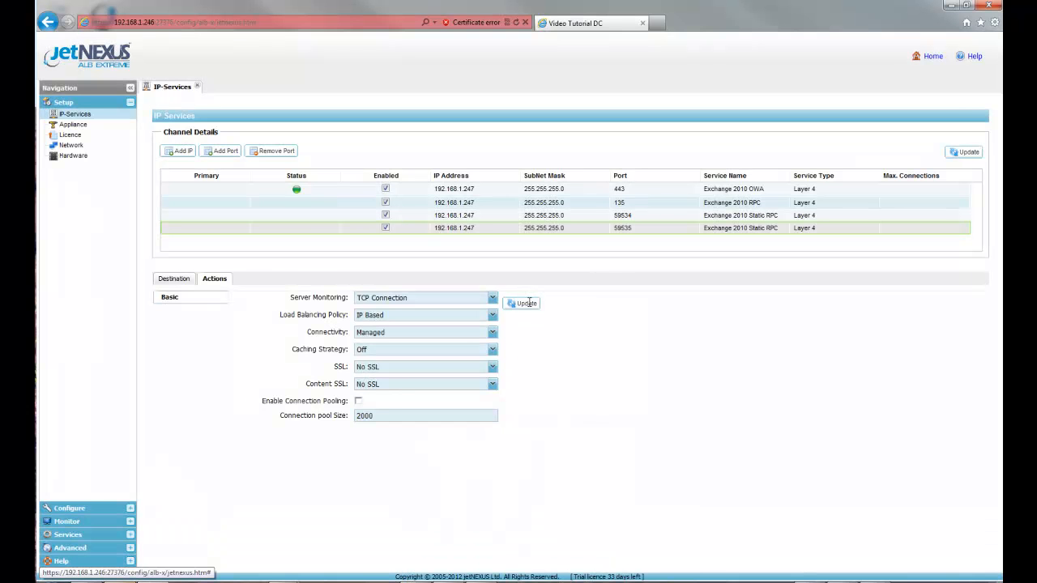
pyautogui.click(192, 279)
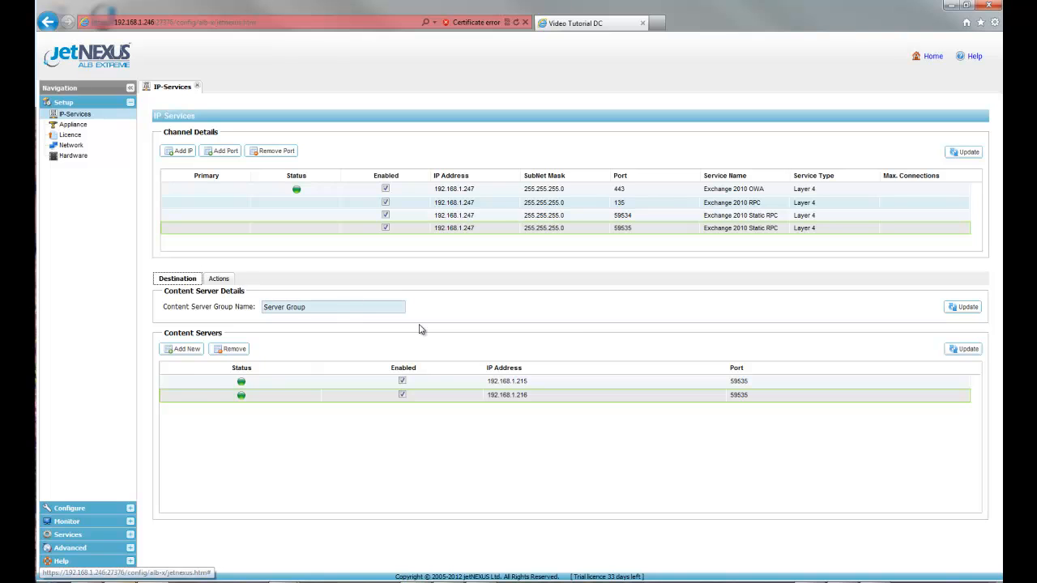
# Step: Copy the group name Exchange 2010 Server Group from the OWA channel to the Exchange 2010 RPC channel and apply it
pyautogui.click(567, 191)
pyautogui.moveTo(363, 307); pyautogui.dragTo(268, 308)
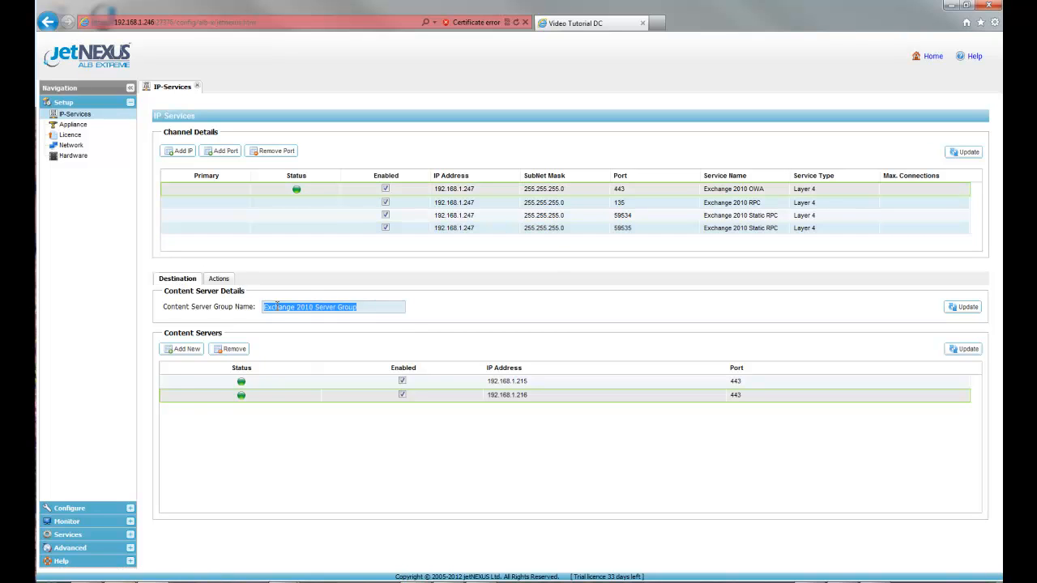
pyautogui.rightClick(297, 313)
pyautogui.click(333, 347)
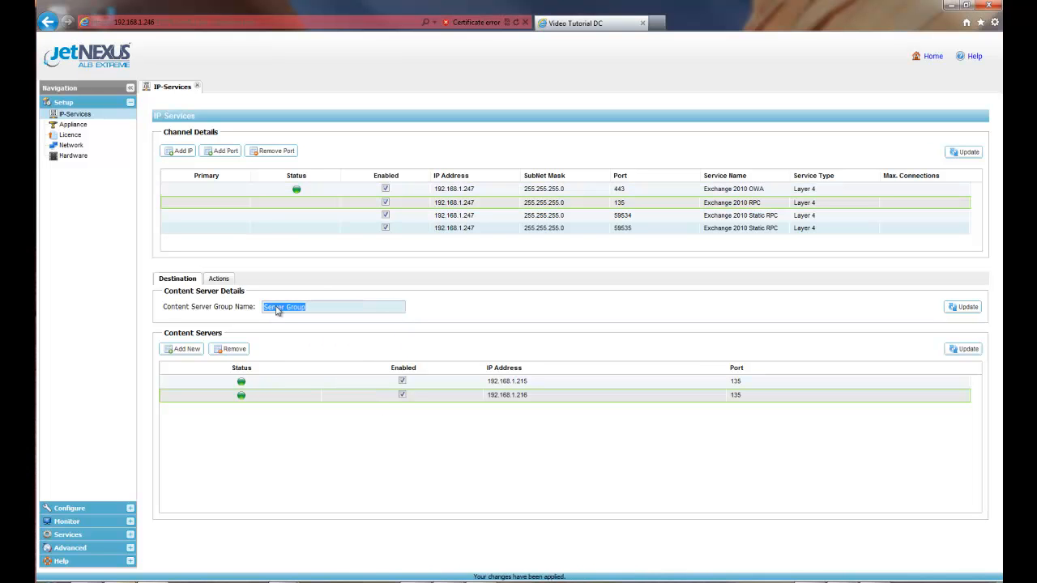
pyautogui.rightClick(276, 310)
pyautogui.click(324, 357)
pyautogui.click(965, 307)
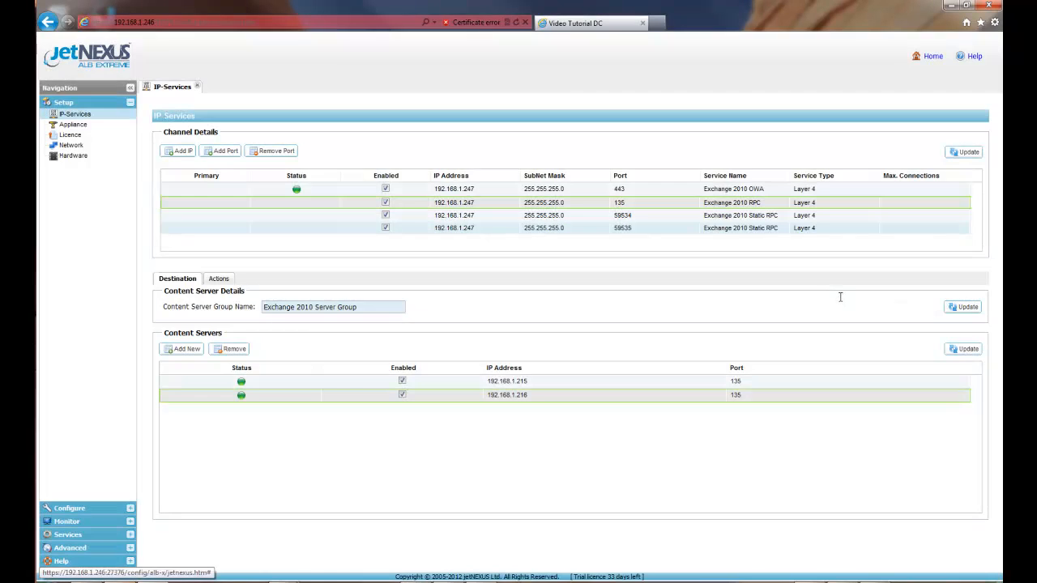
# Step: Rename the port 59534 channel's content server group as Exchange 2010 Server Group and apply it
pyautogui.click(561, 217)
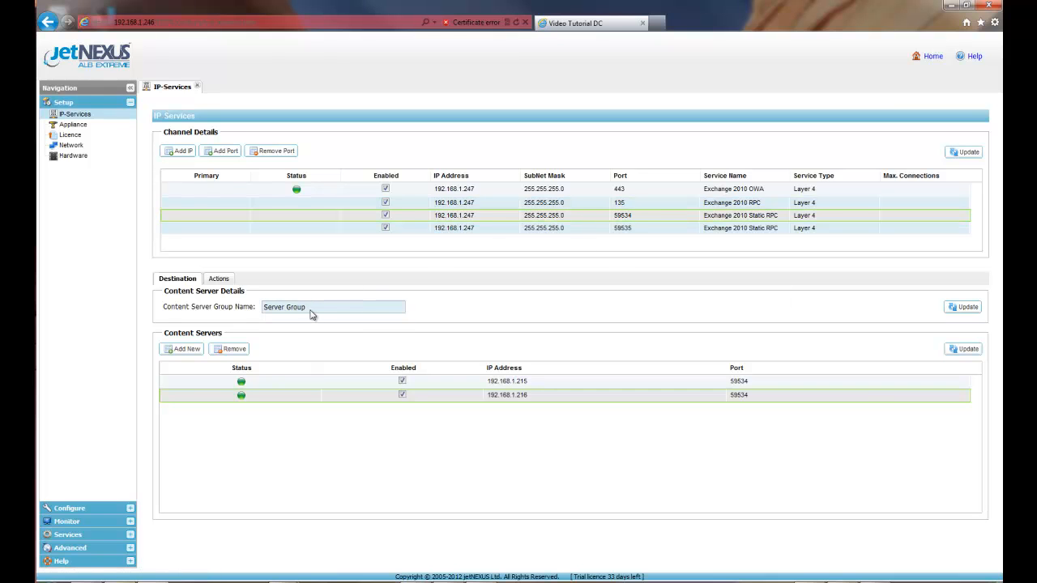
pyautogui.moveTo(305, 308); pyautogui.dragTo(258, 304)
pyautogui.rightClick(282, 312)
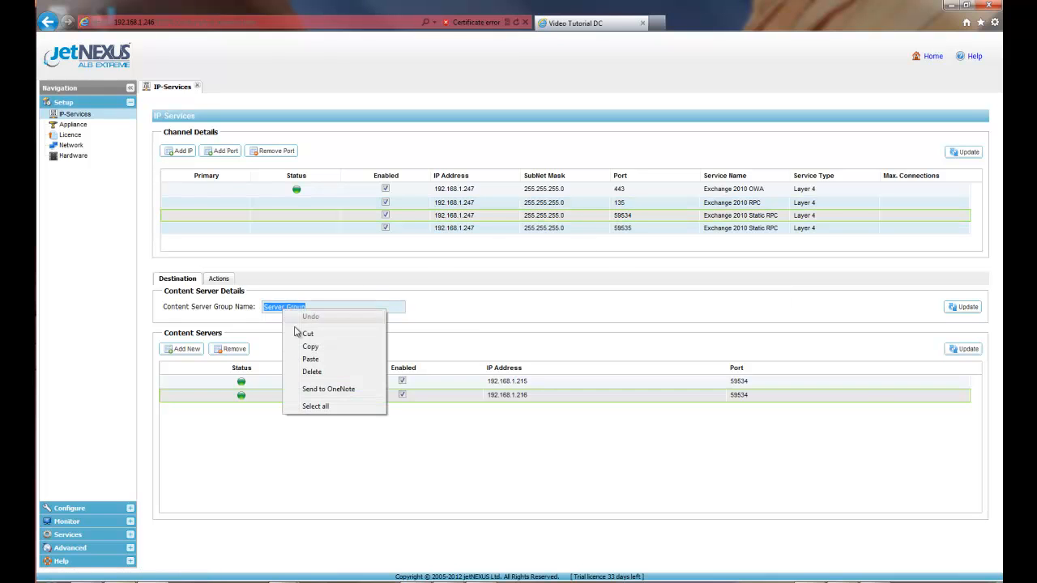
pyautogui.click(316, 360)
pyautogui.click(971, 310)
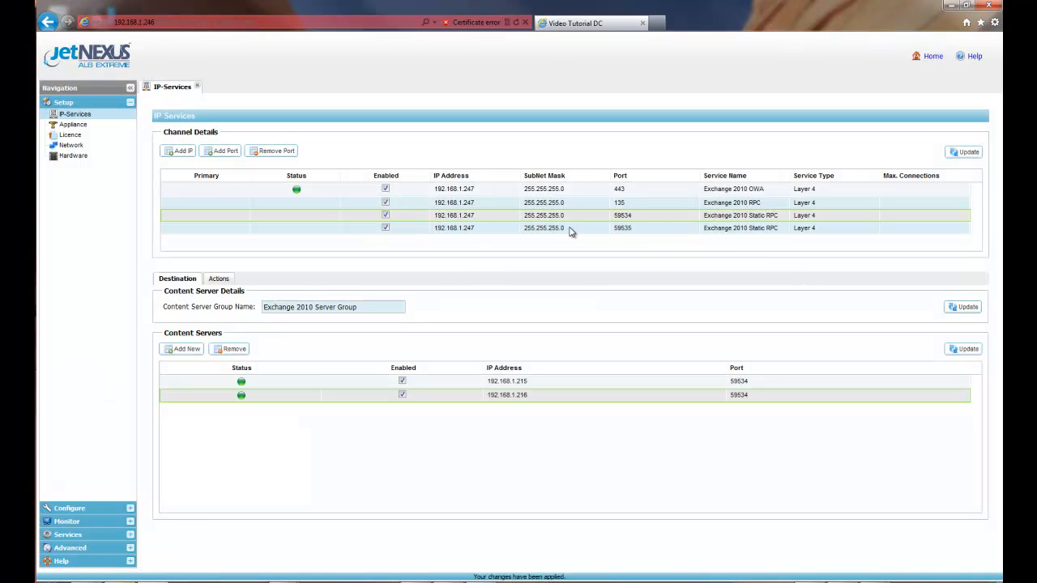
# Step: Rename the port 59535 channel's content server group as Exchange 2010 Server Group and apply it
pyautogui.click(572, 229)
pyautogui.moveTo(320, 308); pyautogui.dragTo(267, 310)
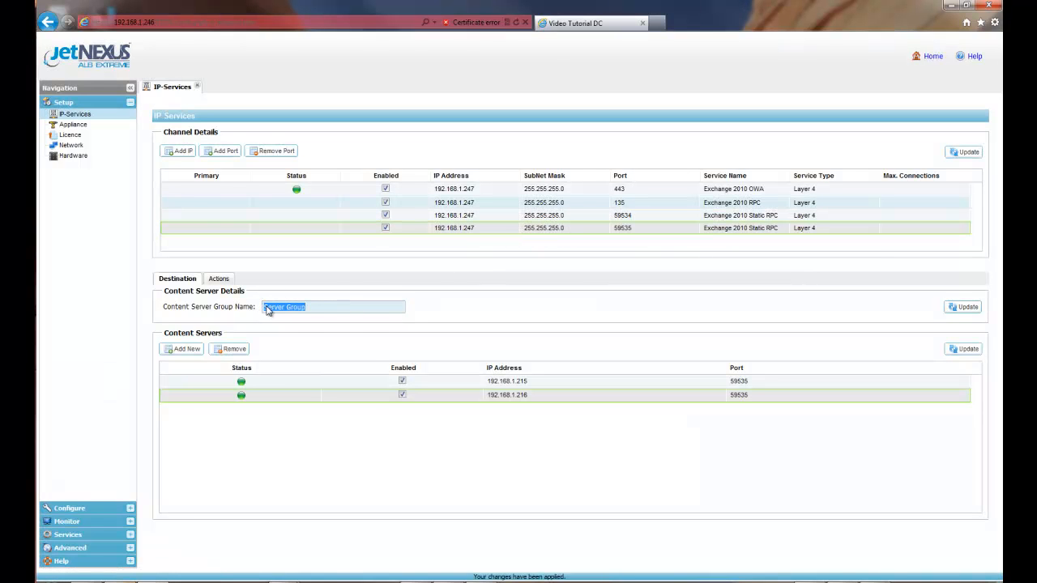
pyautogui.rightClick(268, 311)
pyautogui.click(295, 355)
pyautogui.click(976, 309)
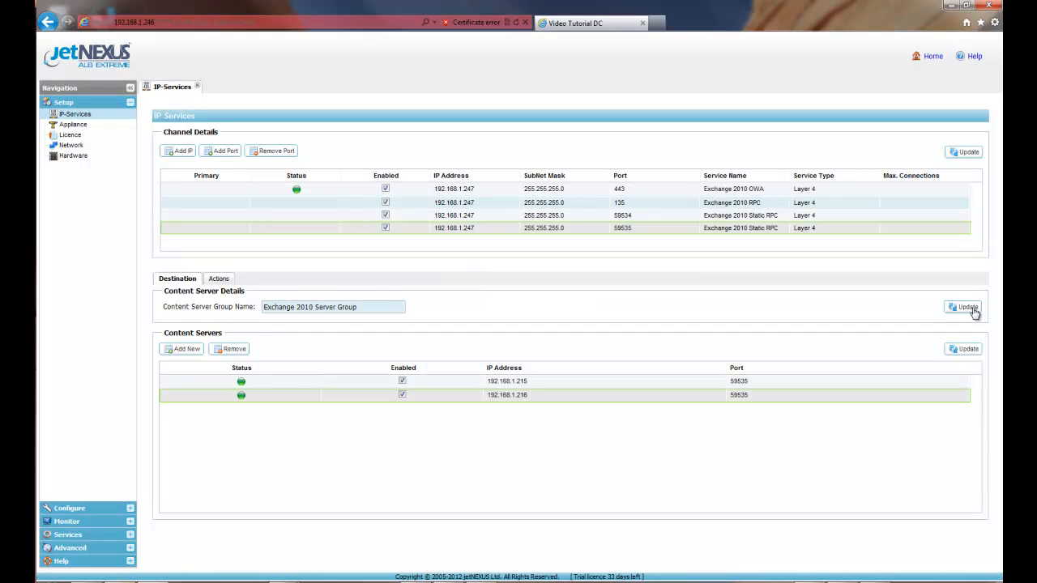
# Step: Check the load balancing policy of each Exchange 2010 channel, from OWA through the static RPC channels
pyautogui.click(474, 191)
pyautogui.click(219, 280)
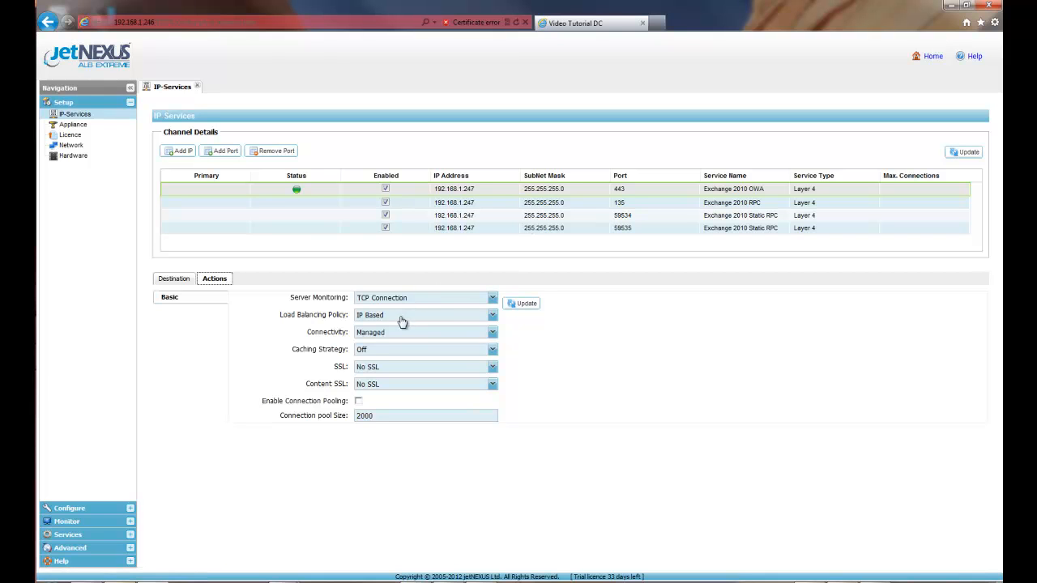
pyautogui.click(487, 215)
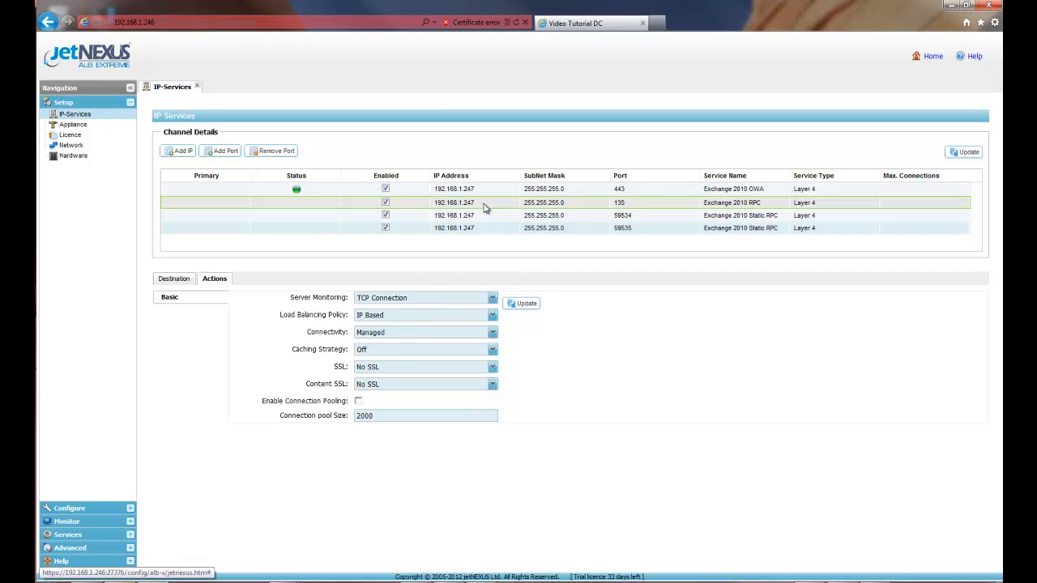
pyautogui.click(487, 229)
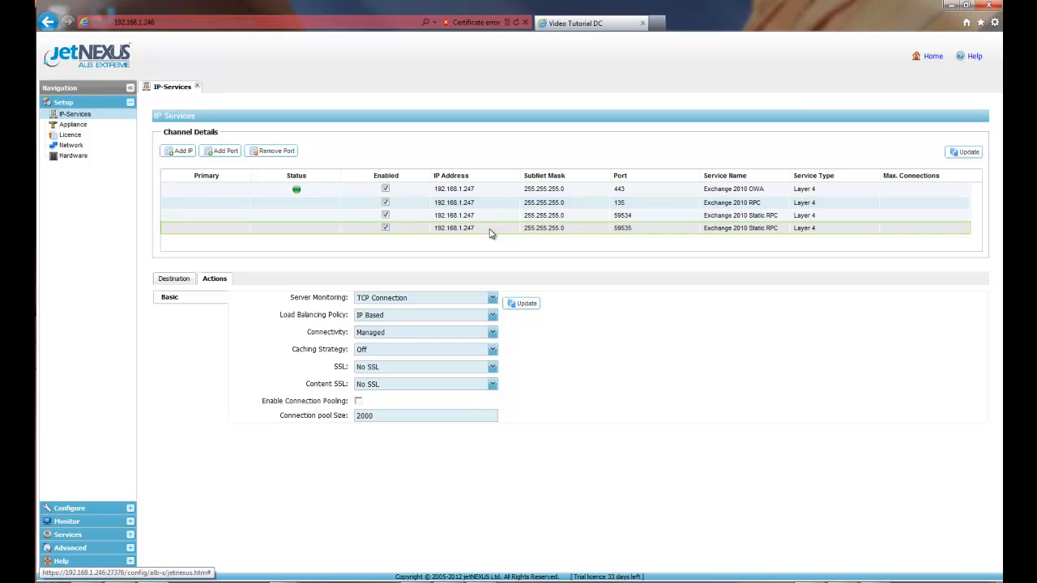
# Step: Review the content servers and ports of the Exchange 2010 channels, from OWA and RPC through both static RPC channels
pyautogui.click(185, 281)
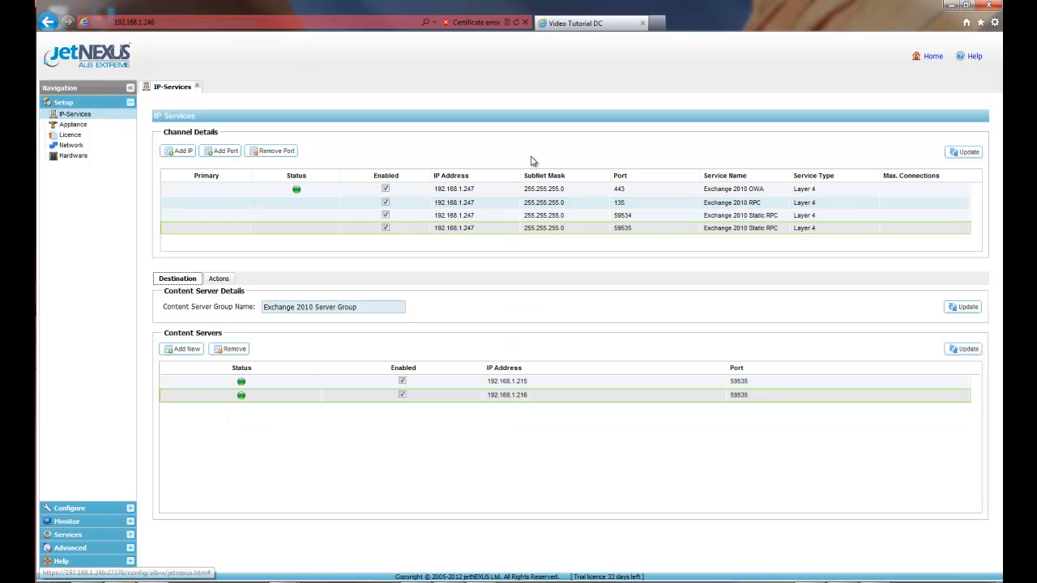
pyautogui.click(482, 192)
pyautogui.click(486, 203)
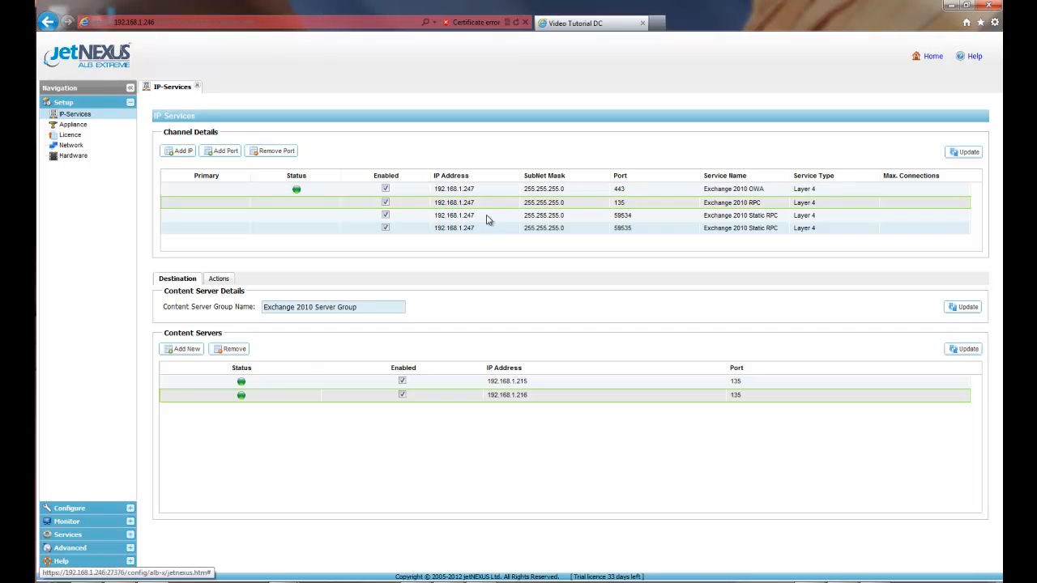
pyautogui.click(489, 216)
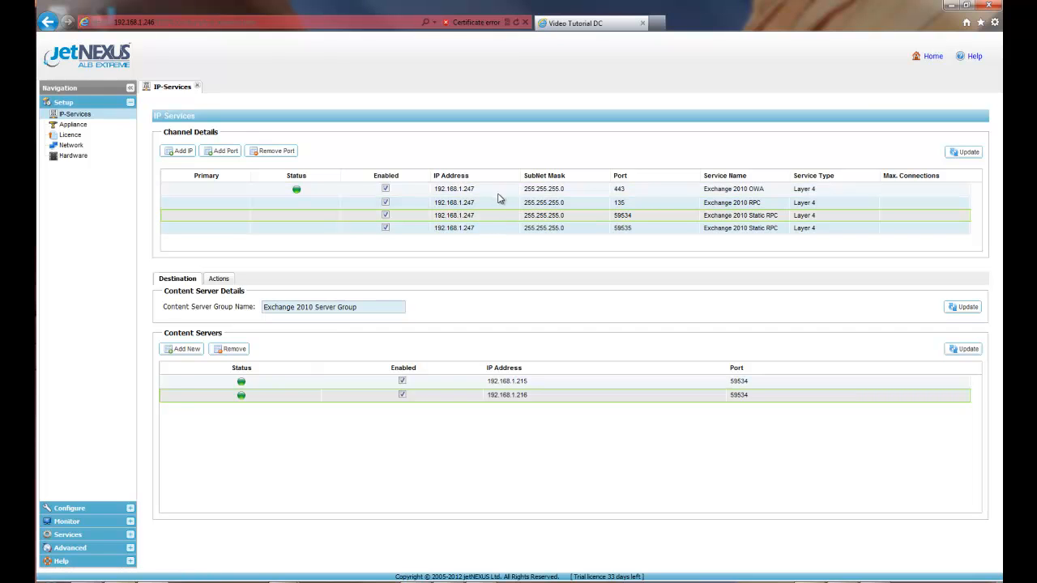
pyautogui.click(498, 230)
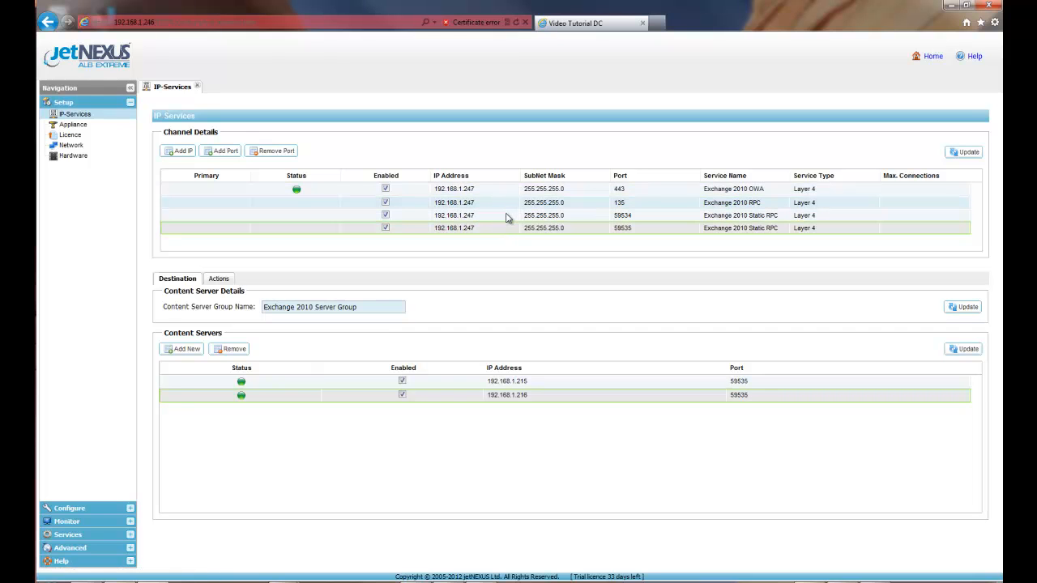
pyautogui.click(506, 203)
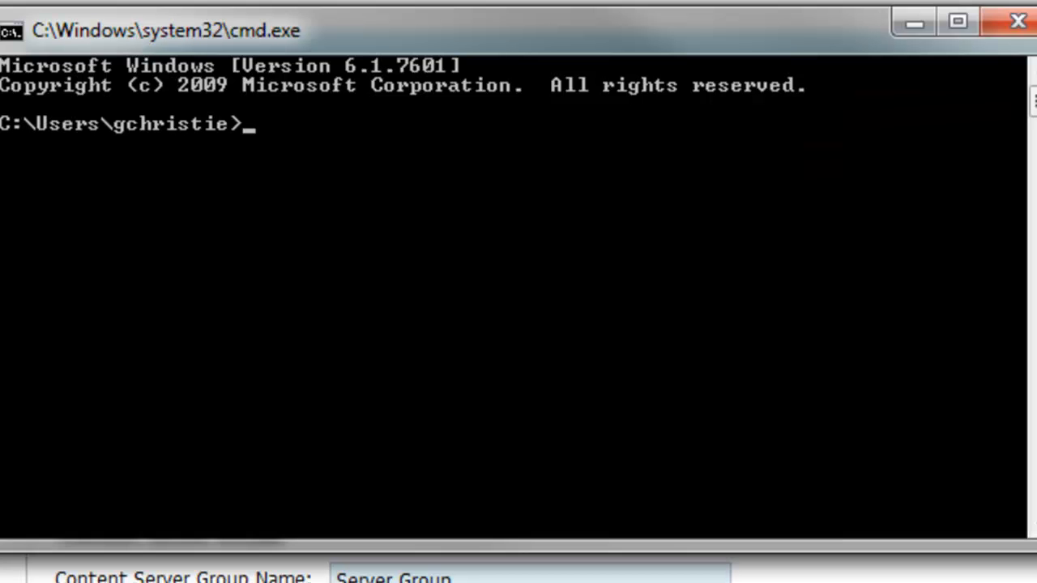
# Step: Switch to the Windows command prompt and ping exserve2k10.jetnexus.local to test name resolution for the load-balanced address
pyautogui.write('ping exserve')
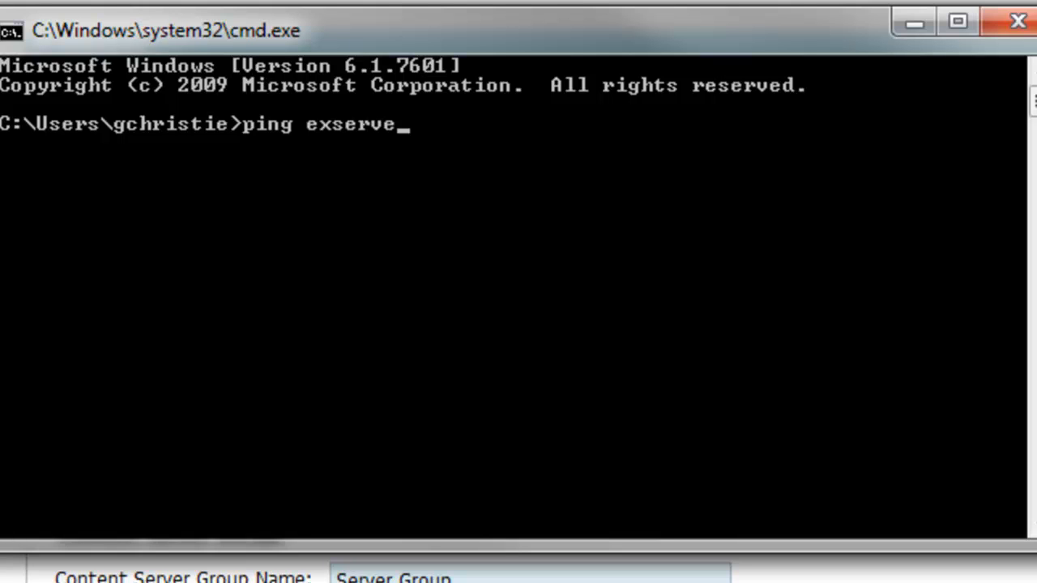
pyautogui.write('2k10.jetnexus.local')
pyautogui.press('Return')
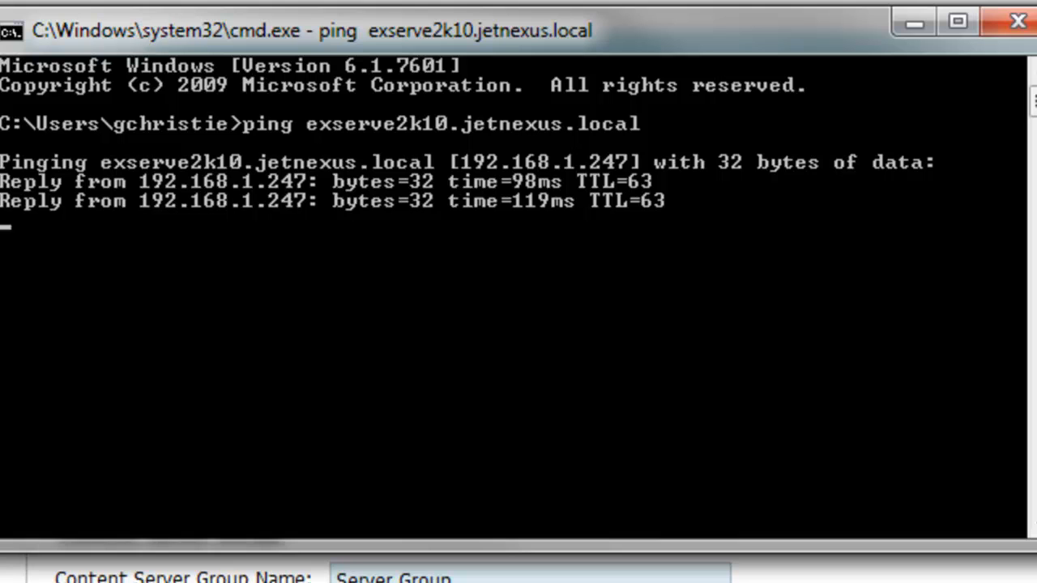
pyautogui.hotkey('ctrl', 'c')
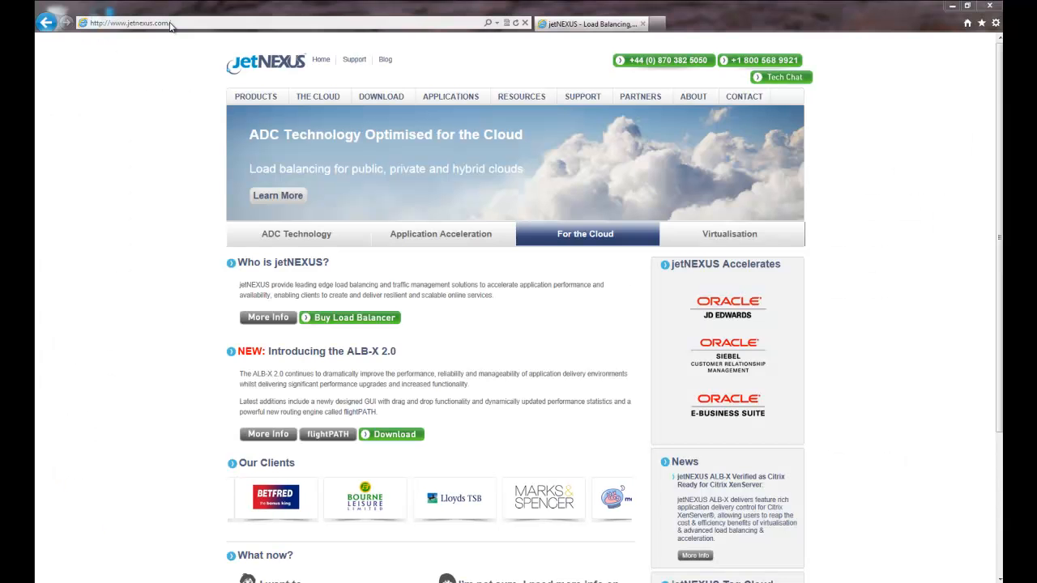
pyautogui.click(167, 23)
pyautogui.rightClick(167, 23)
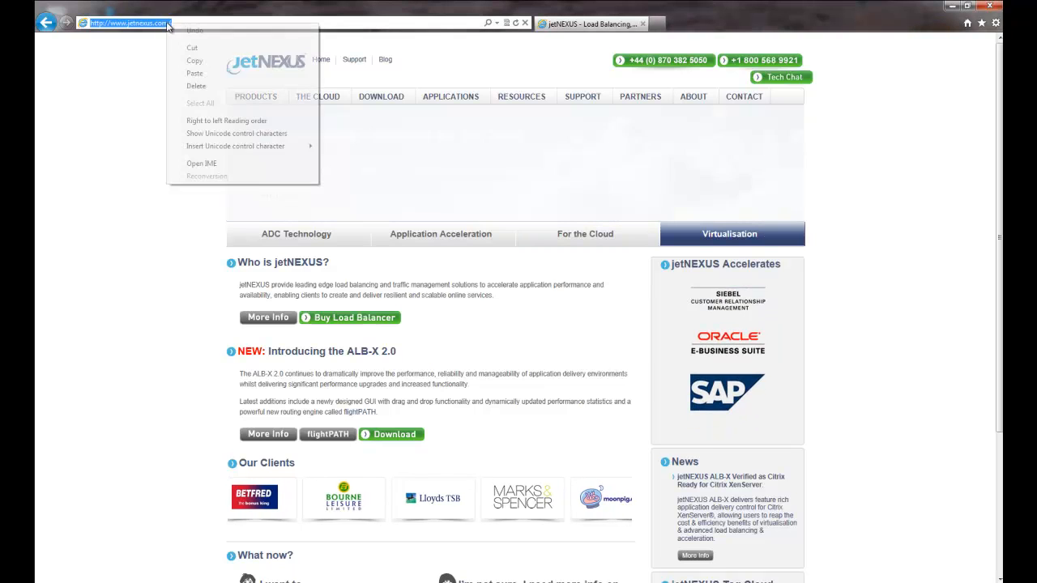
pyautogui.click(209, 74)
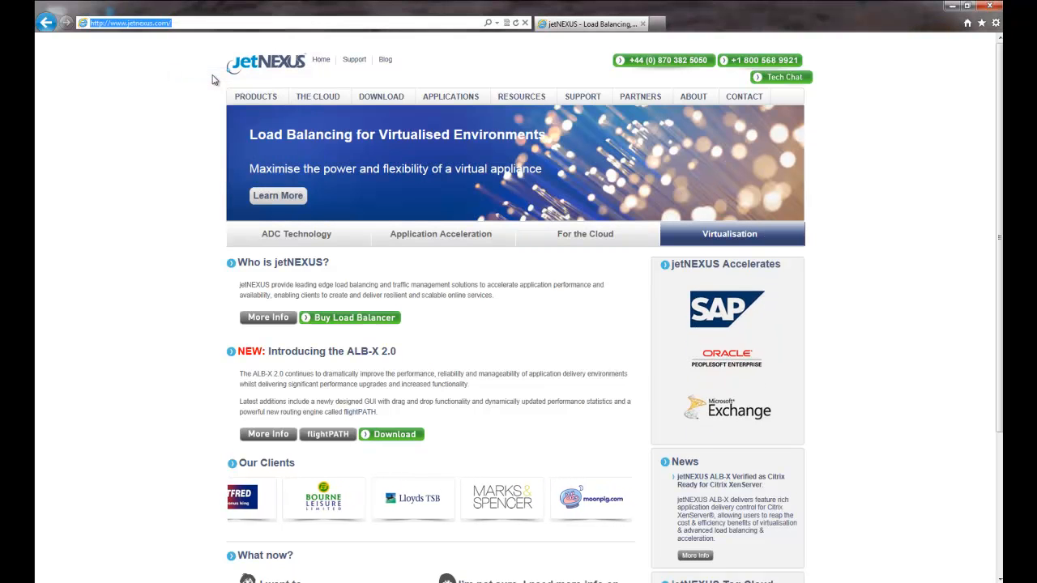
pyautogui.press('Return')
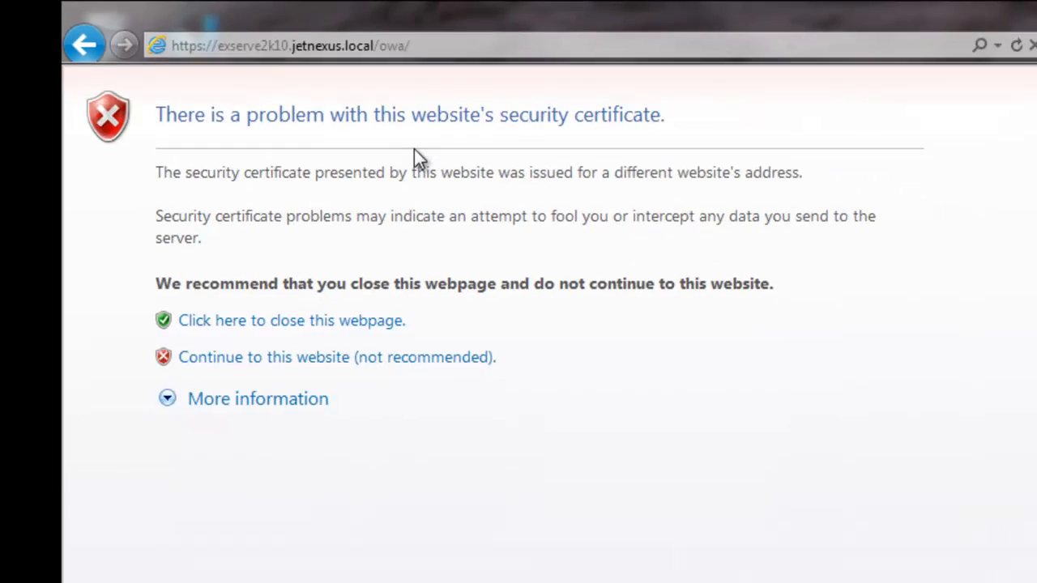
# Step: Sign in to Outlook Web App with the account's domain and user name and its password
pyautogui.click(427, 359)
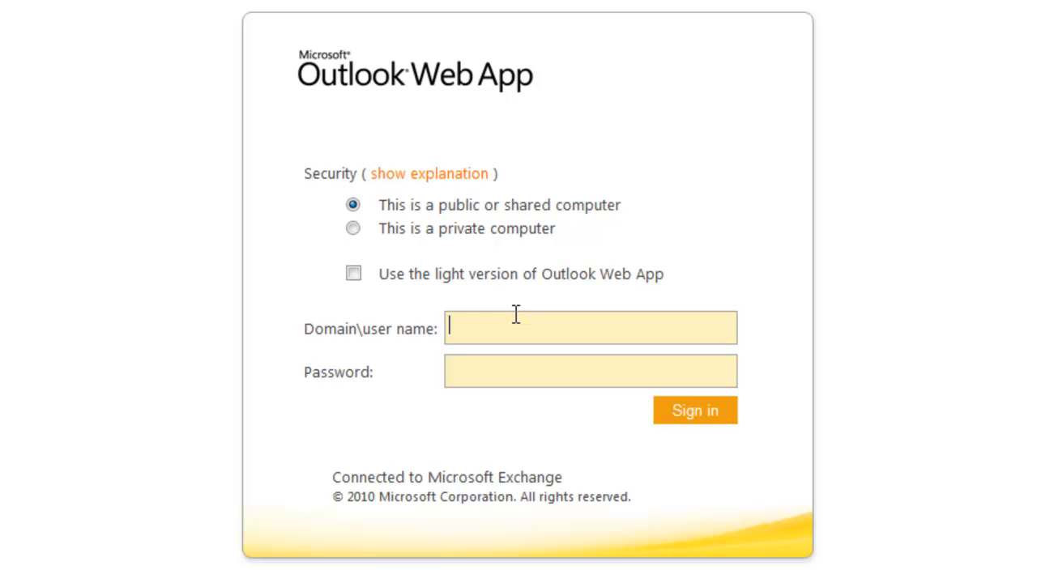
pyautogui.press('Tab')
pyautogui.write('*******')
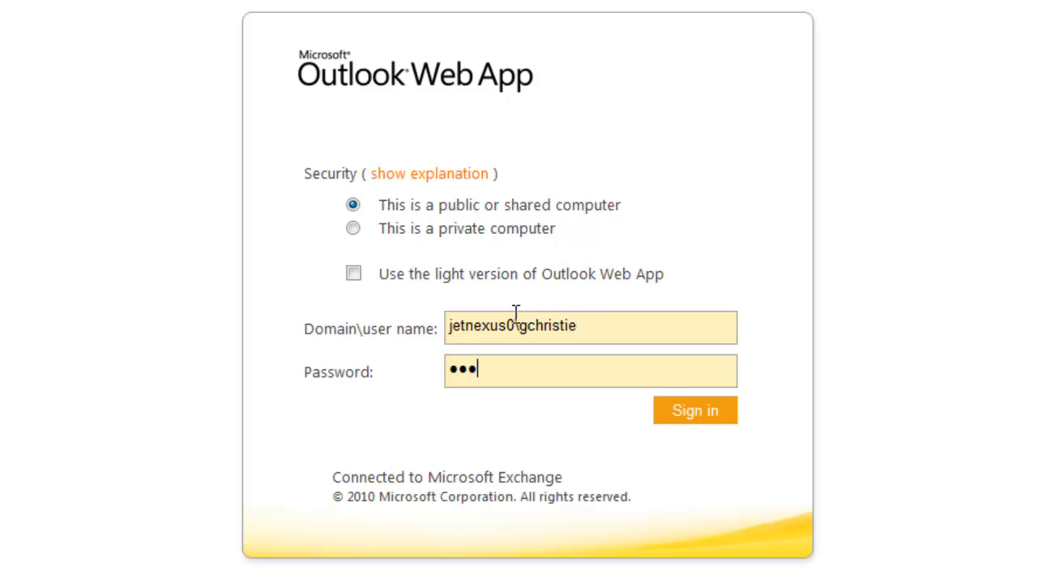
pyautogui.write('********')
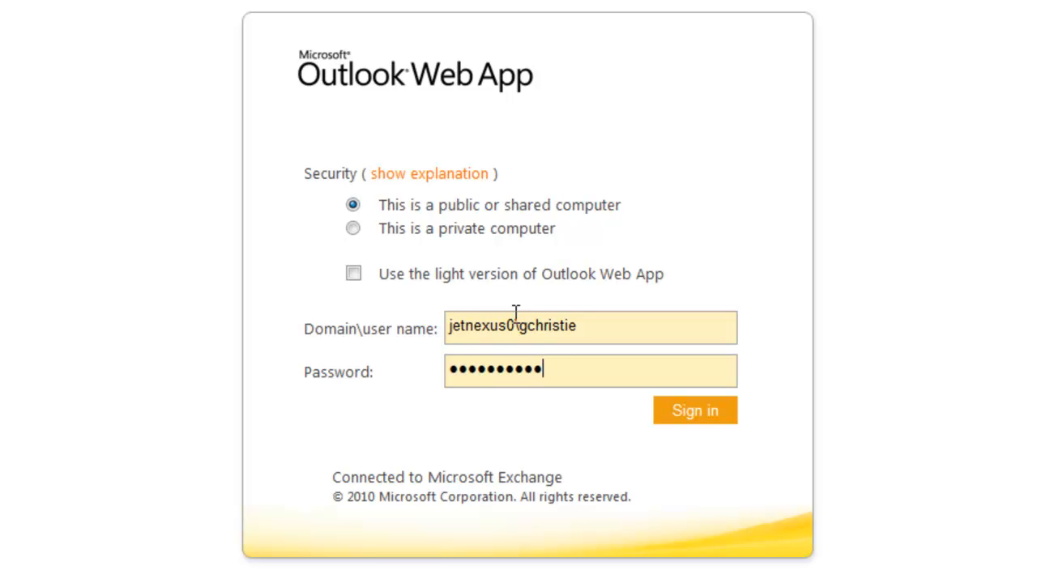
pyautogui.write('*')
pyautogui.press('Tab')
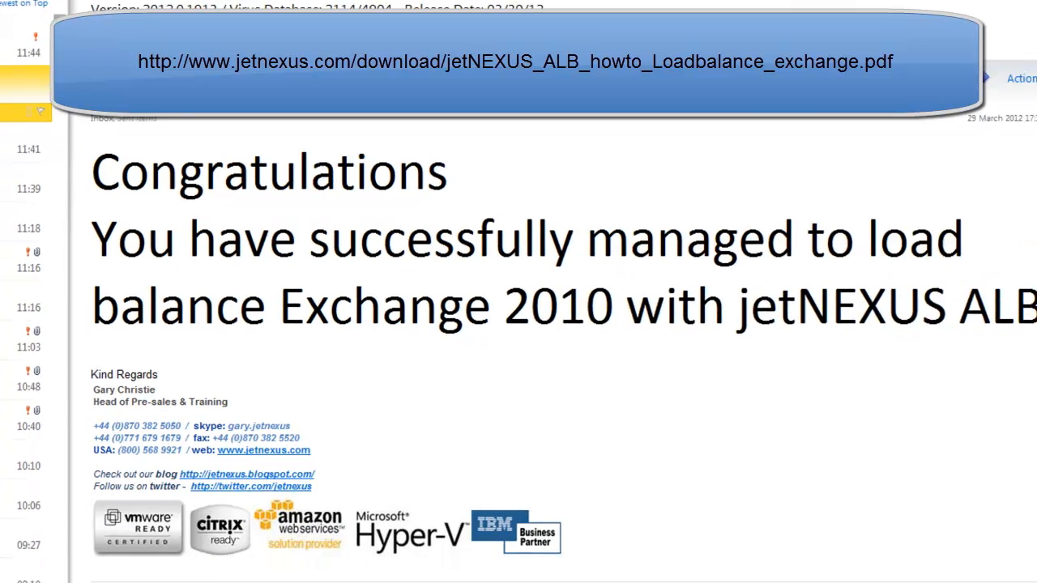